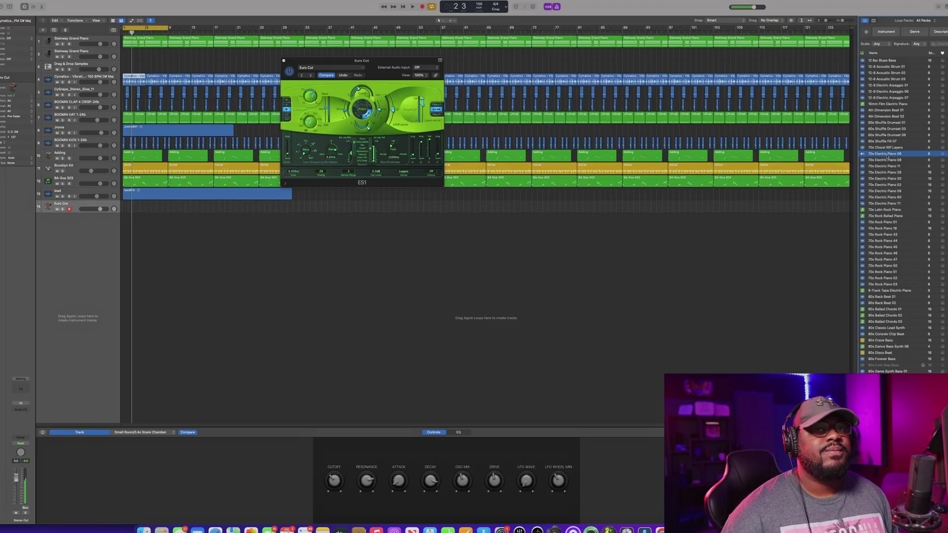
Add the 70s Electric Piano and 80s Disco Beat loops as soloed tracks below the existing tracks at bar 1 and audition them.
left_click_drag(887, 156, 125, 212)
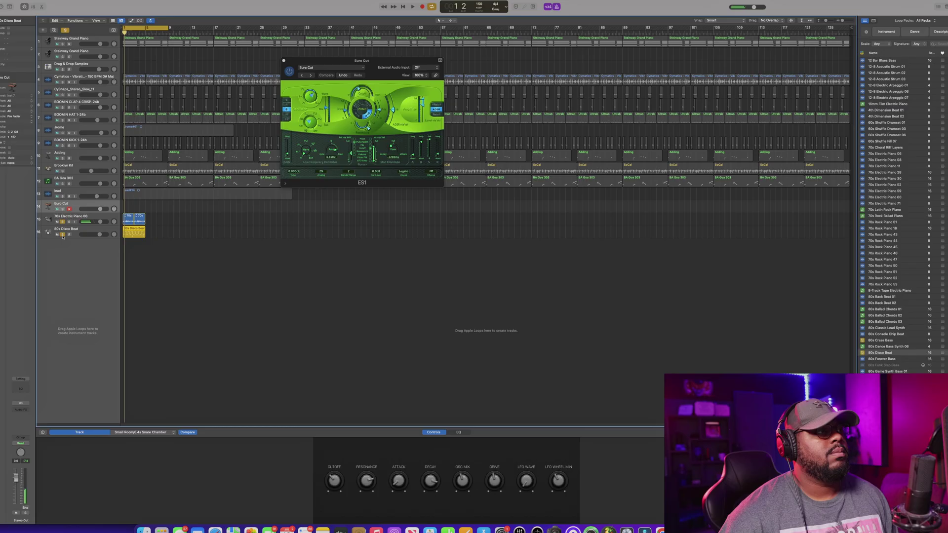
key("space")
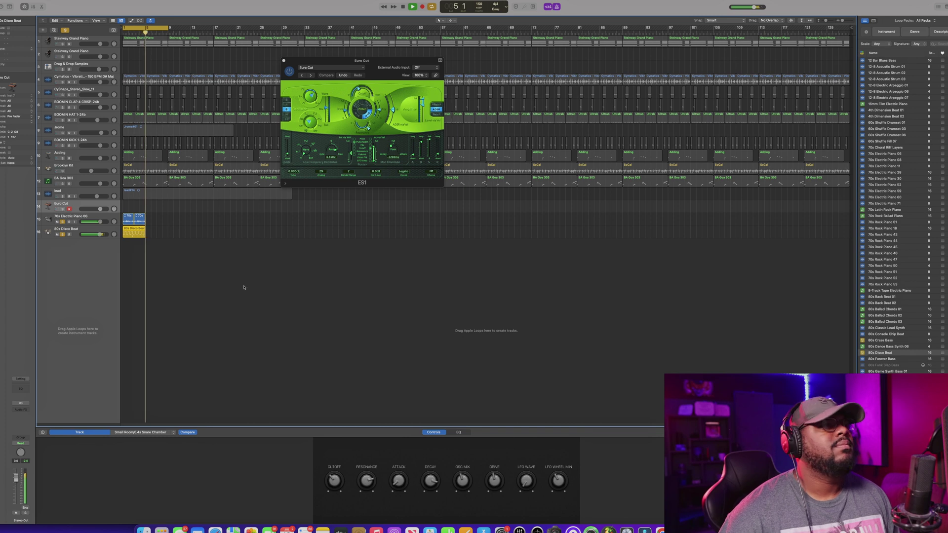
key("space")
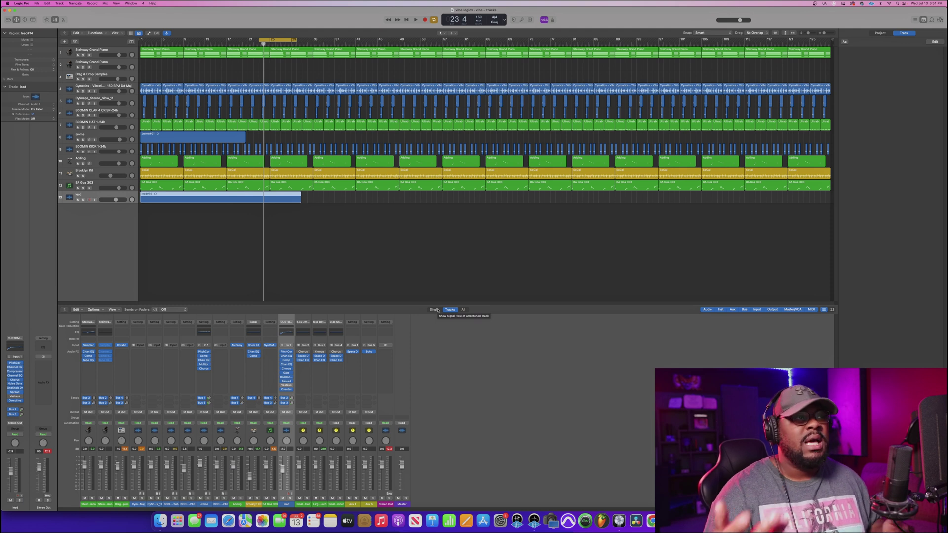
Play back the song's cycle section and stop.
key("space")
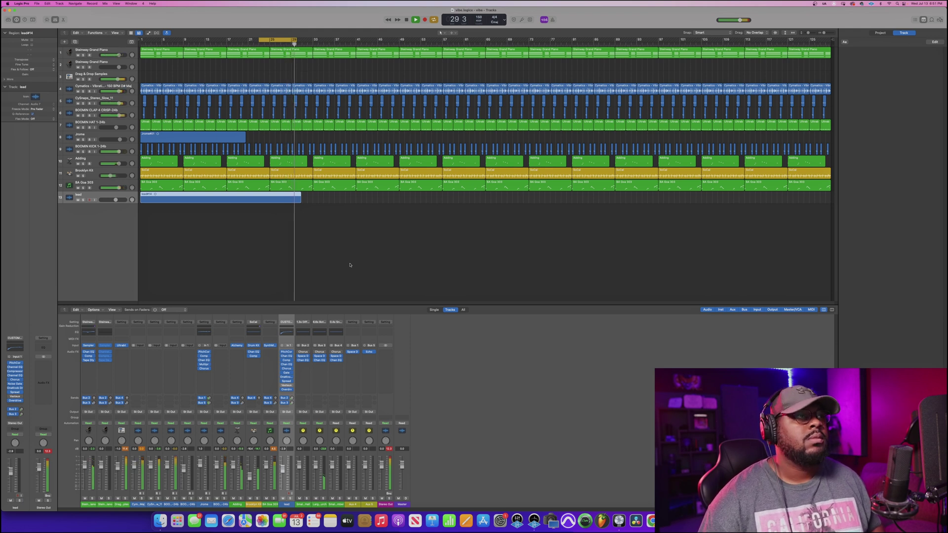
key("space")
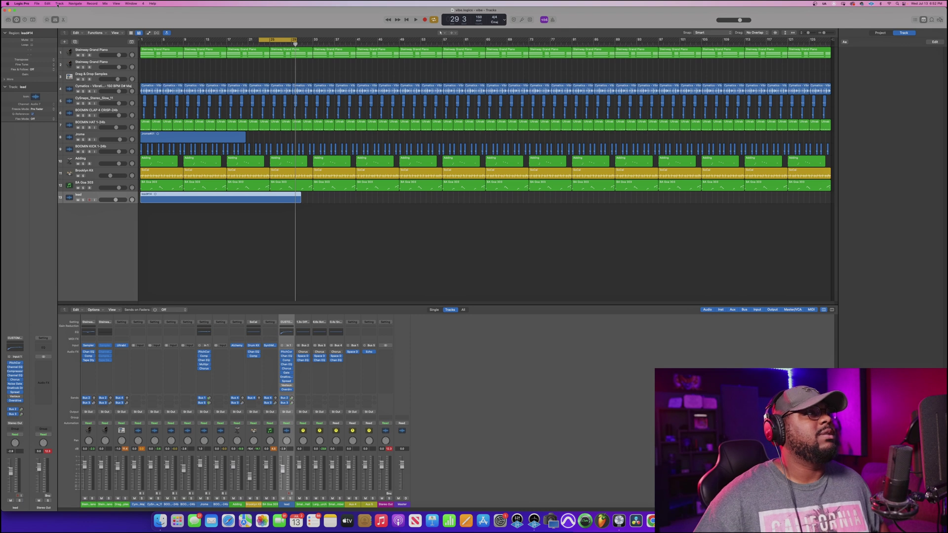
Create a software instrument track with Classic Electric Piano below the lead track and open its Vintage Electric Piano instrument.
left_click(59, 4)
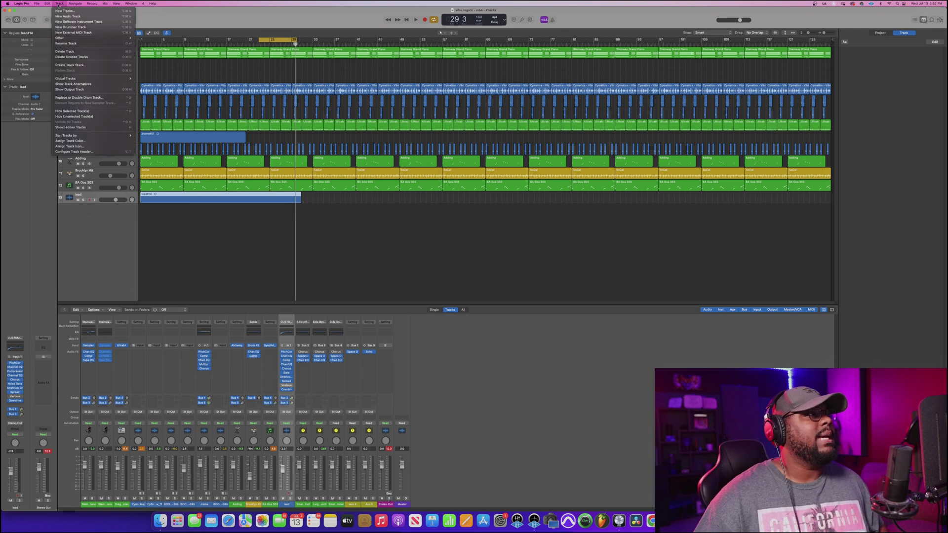
left_click(81, 21)
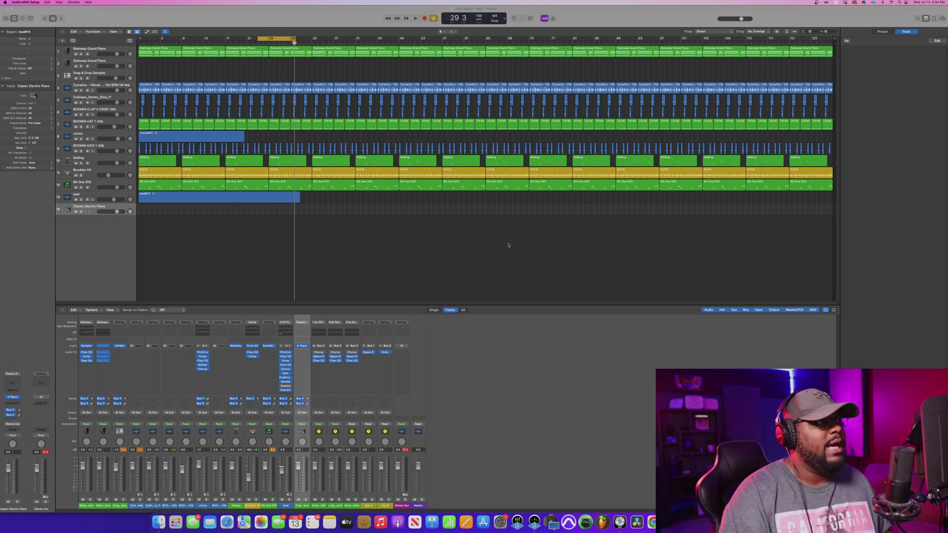
left_click(85, 207)
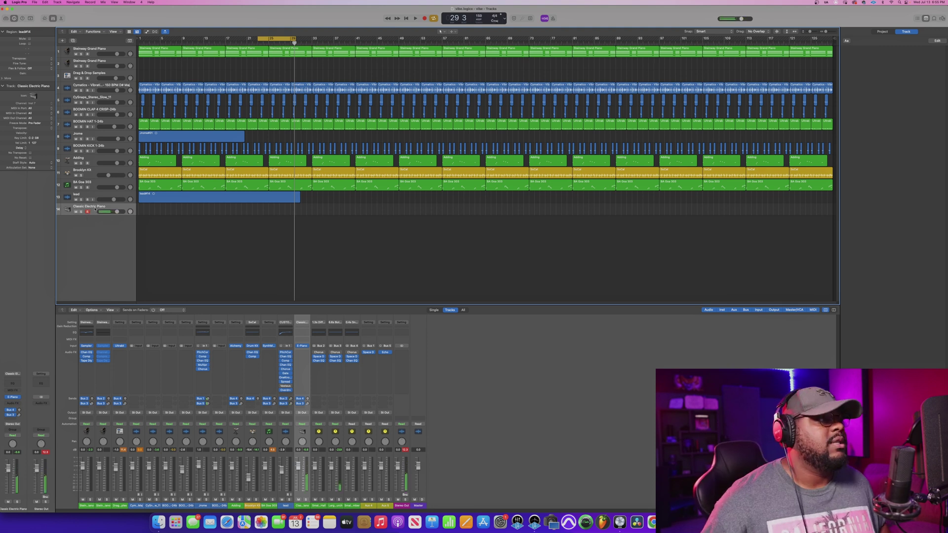
left_click(13, 399)
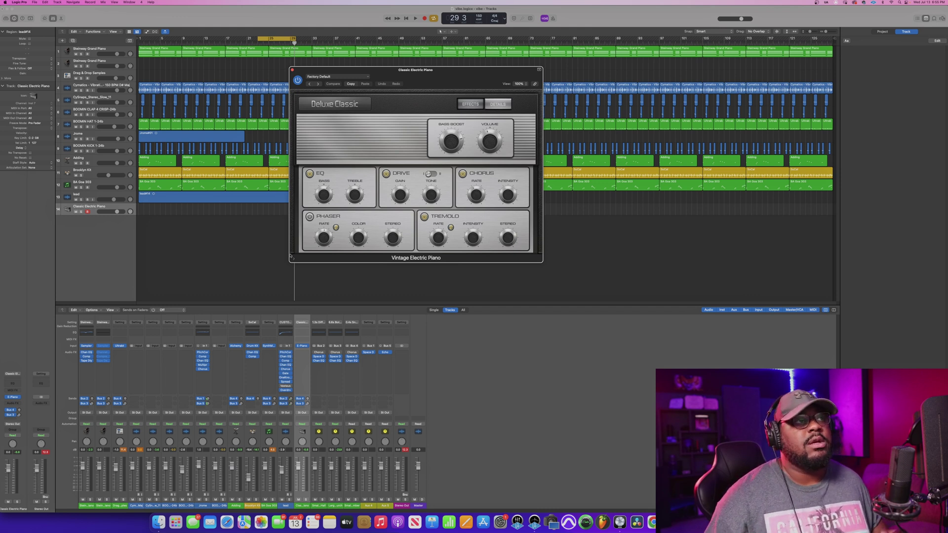
Load the Classic Suitcase Mk IV preset into the Vintage Electric Piano and examine its EQ, phaser and volume controls.
left_click(352, 78)
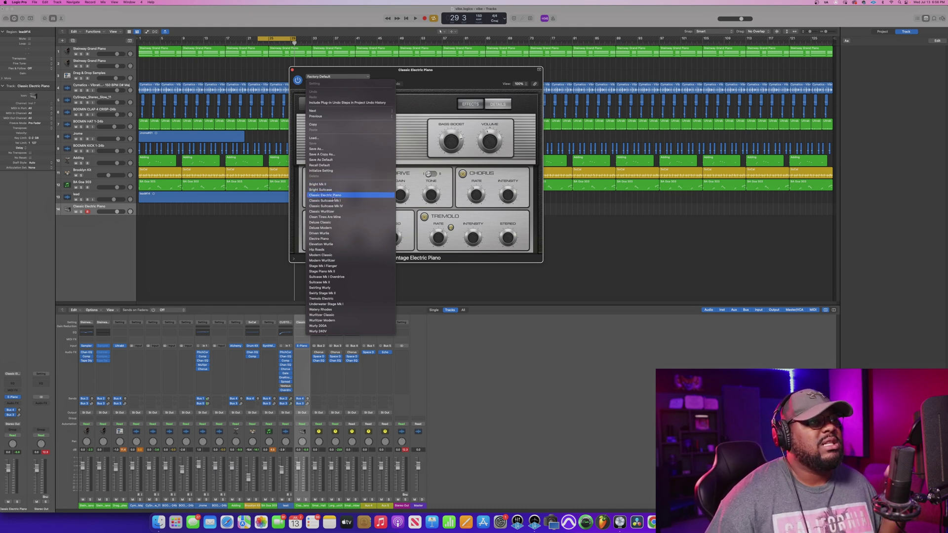
left_click(335, 206)
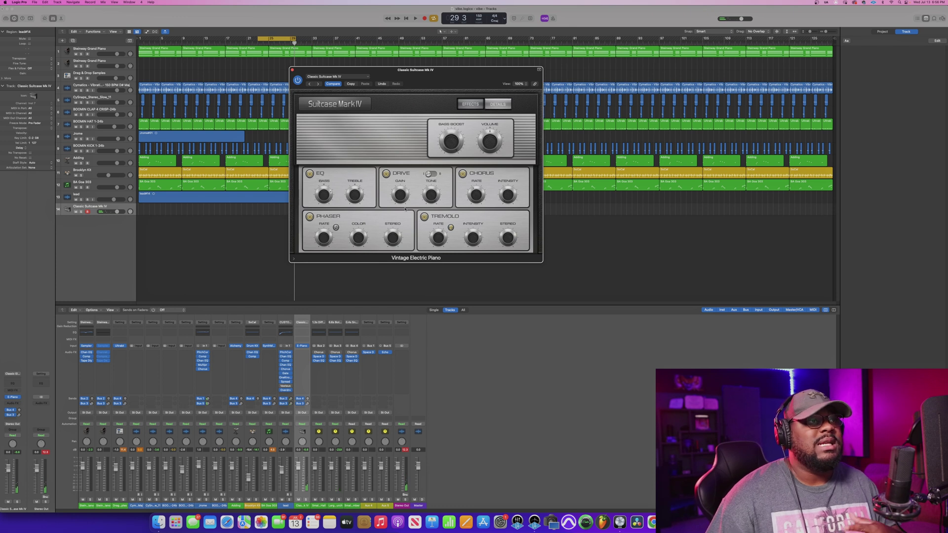
mouse_move(399, 197)
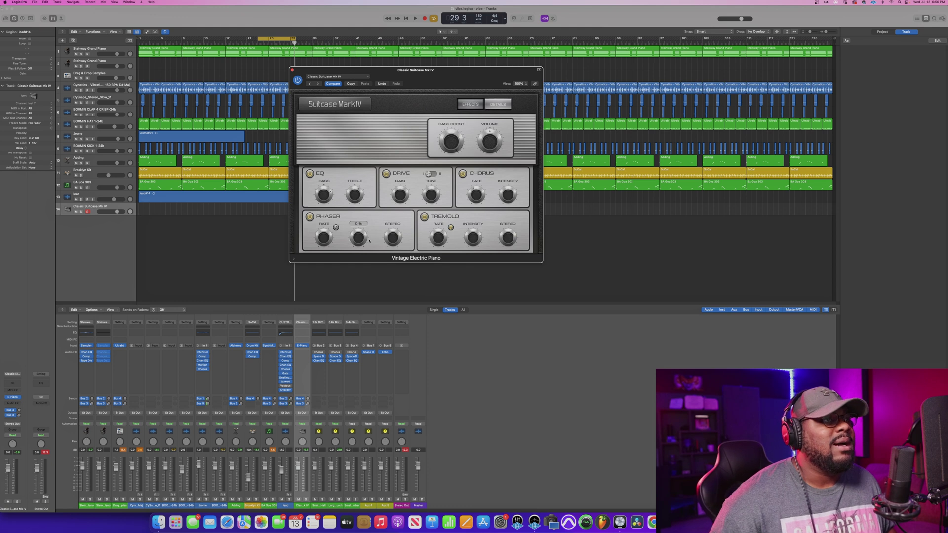
mouse_move(403, 241)
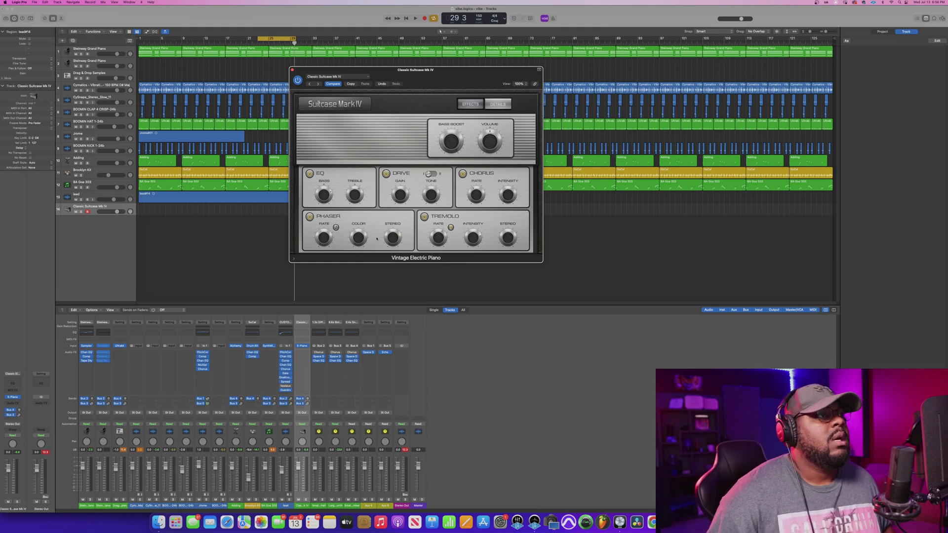
mouse_move(360, 199)
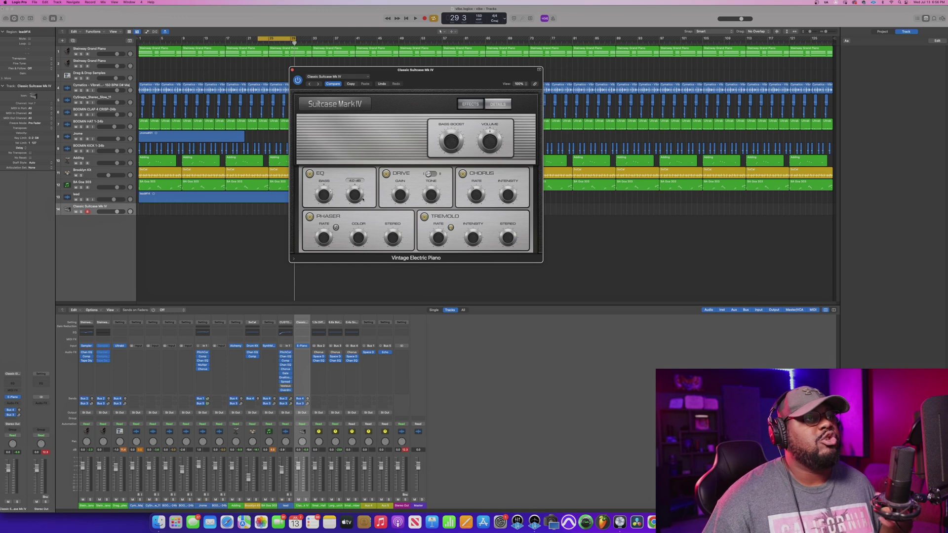
mouse_move(488, 143)
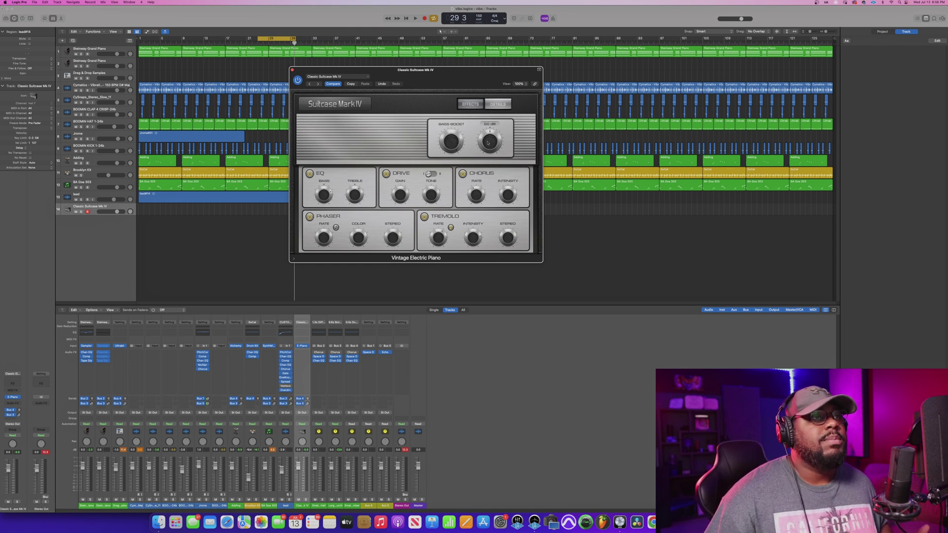
left_click_drag(488, 143, 493, 145)
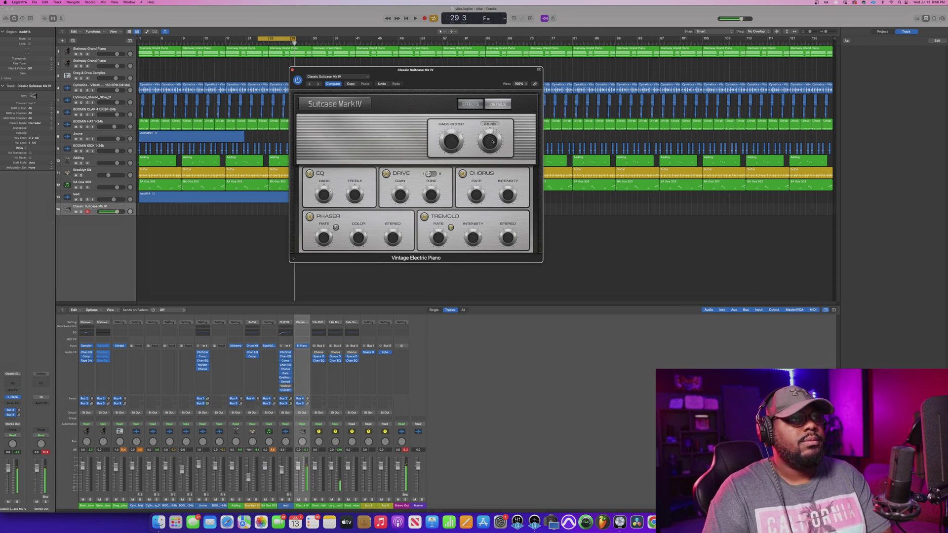
Advance through the Classic Wurlitzer preset to Clean Tines Are Mine and look over the preset list.
left_click(317, 84)
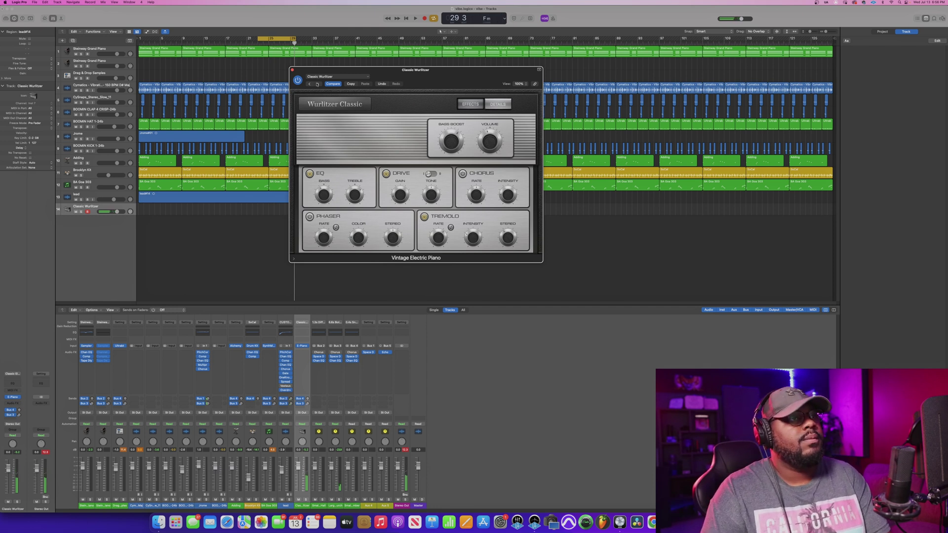
left_click(317, 84)
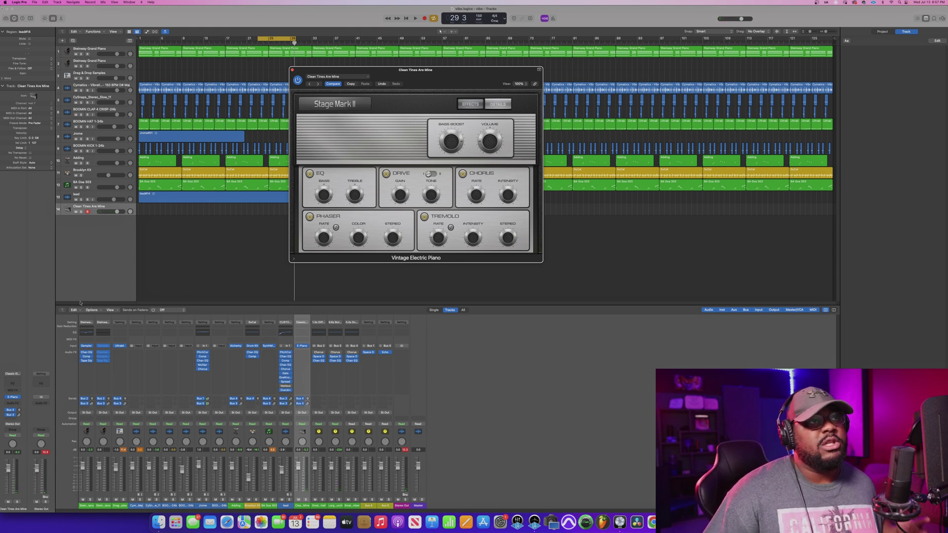
left_click(341, 77)
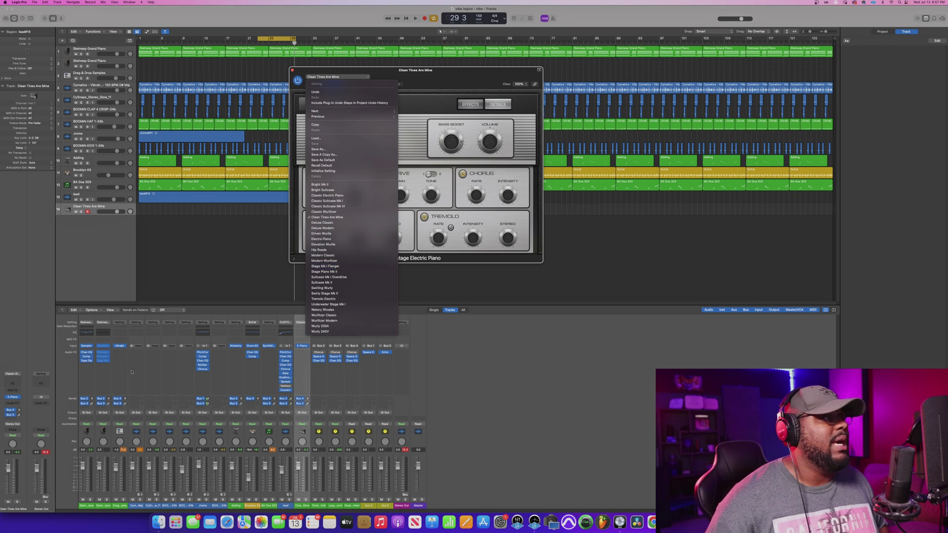
left_click(20, 399)
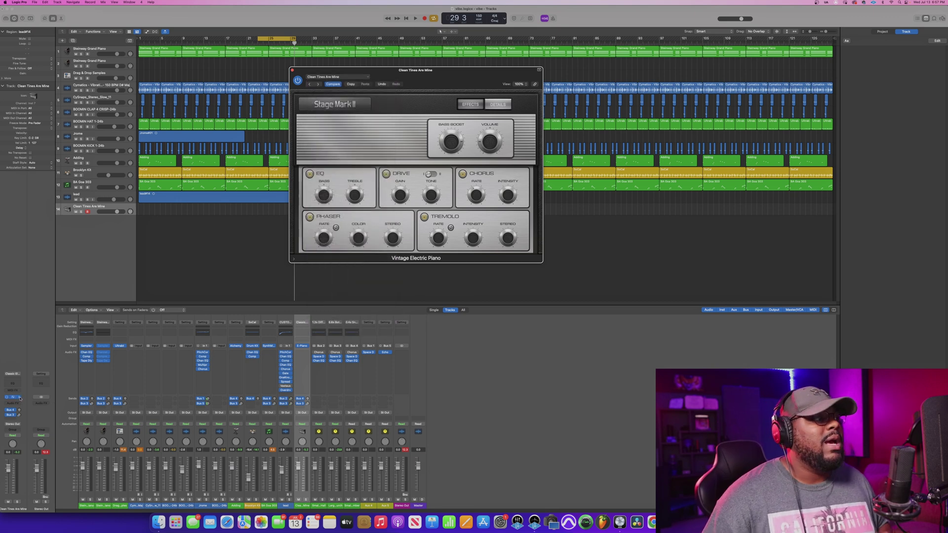
Replace the new track's Vintage Electric Piano with the stereo version of the Ultrabeat drum machine.
left_click(20, 398)
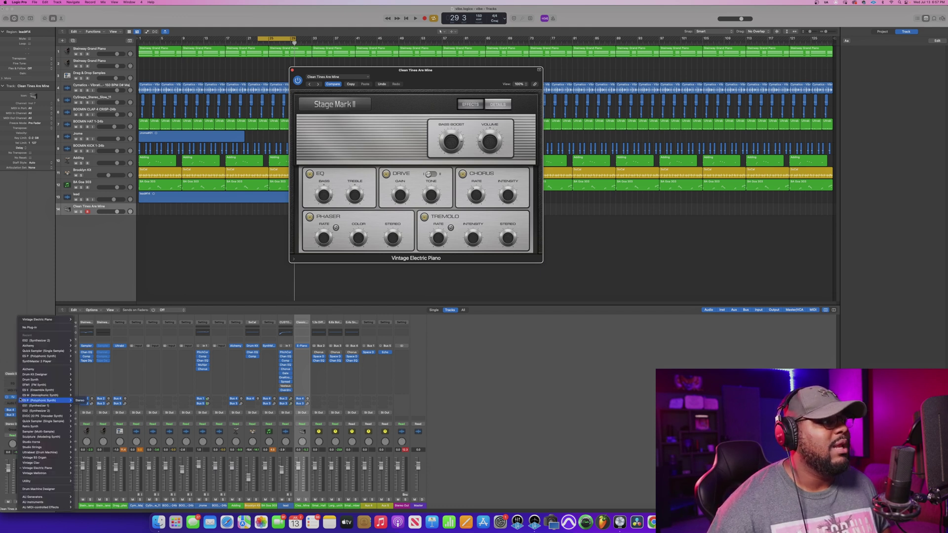
mouse_move(37, 375)
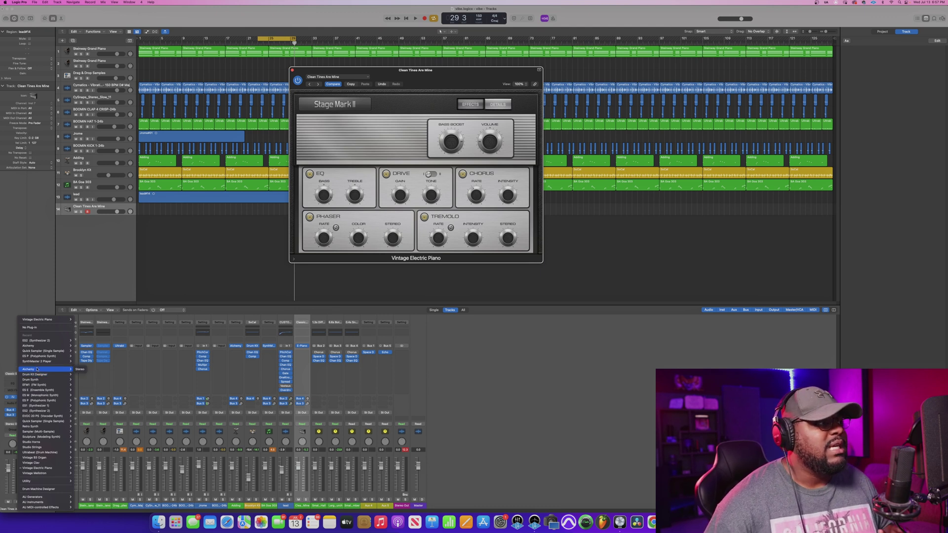
mouse_move(33, 448)
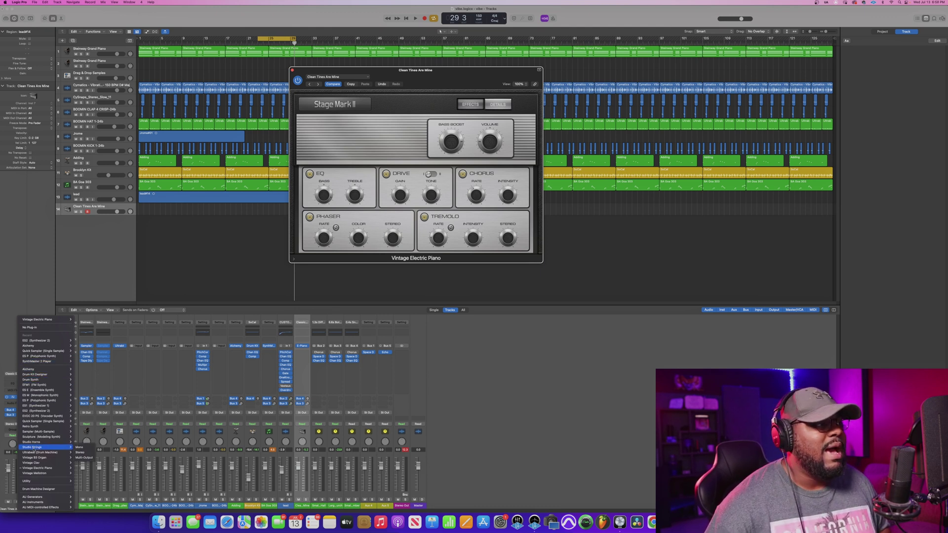
mouse_move(40, 421)
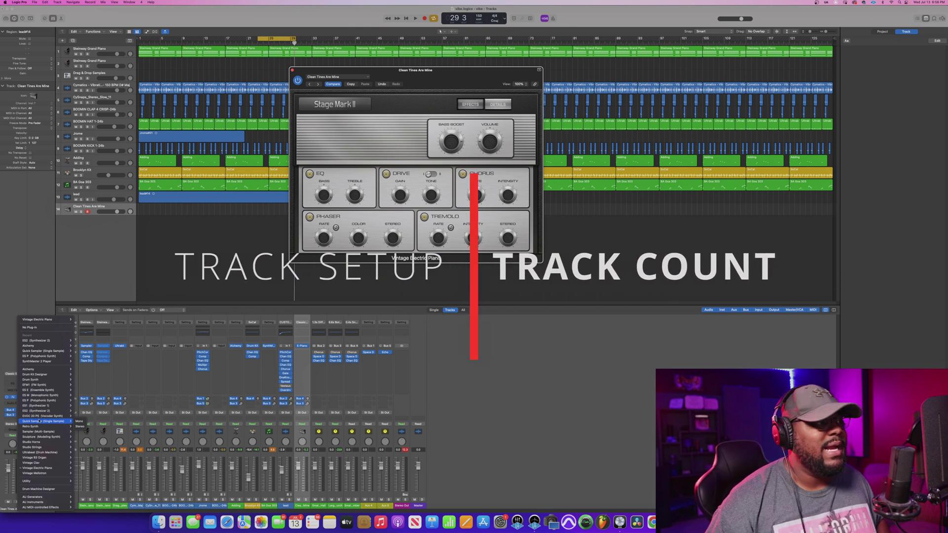
mouse_move(45, 502)
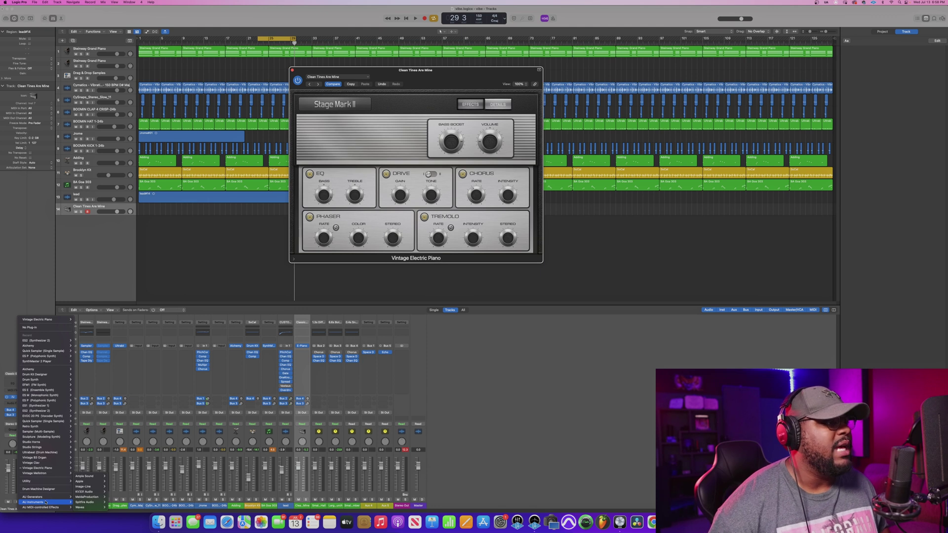
mouse_move(98, 477)
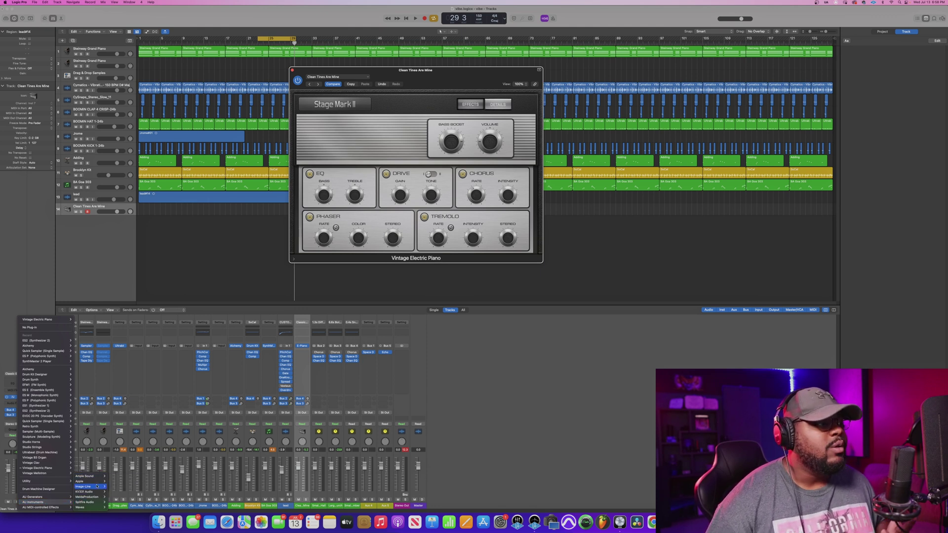
mouse_move(97, 504)
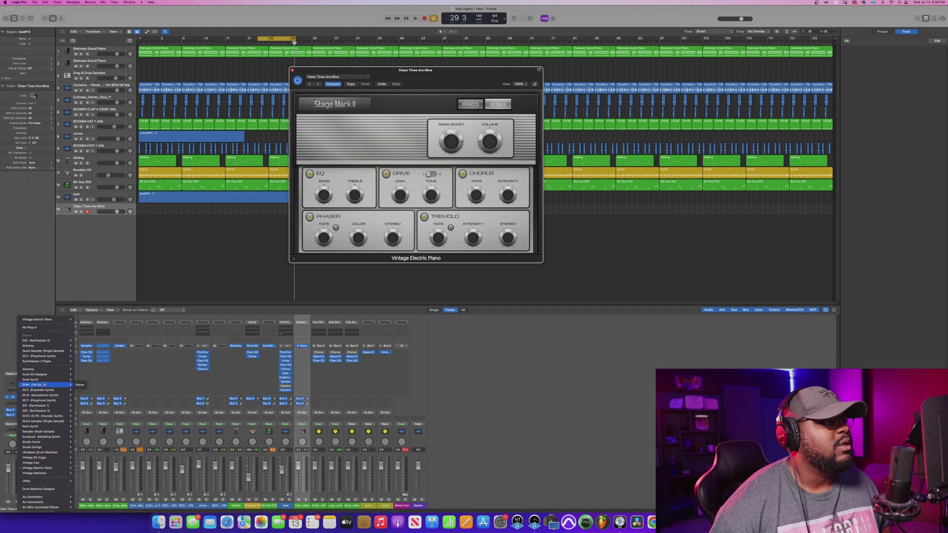
mouse_move(43, 383)
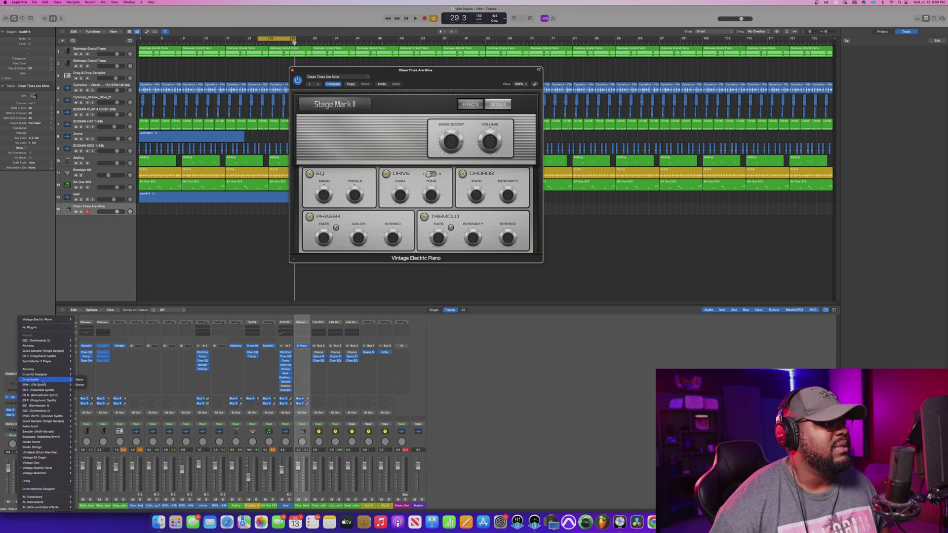
mouse_move(54, 453)
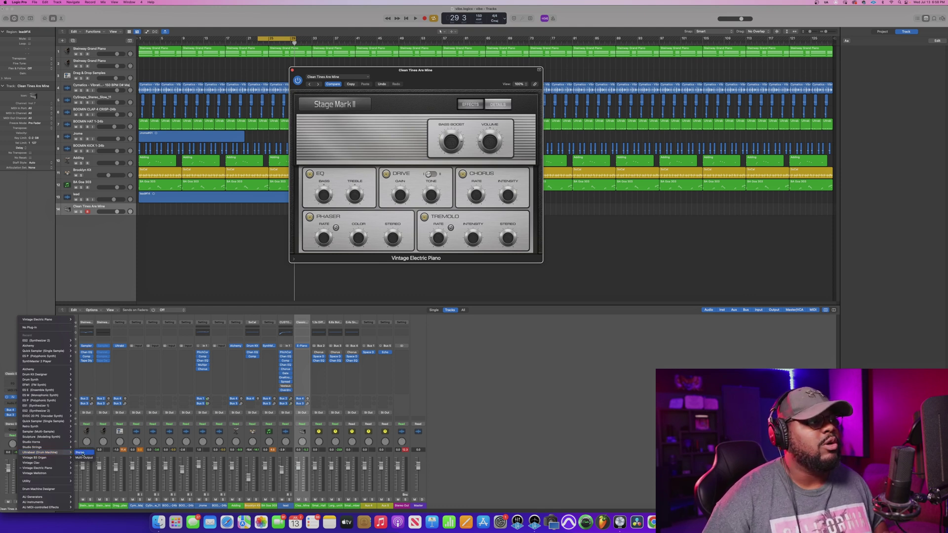
left_click(83, 453)
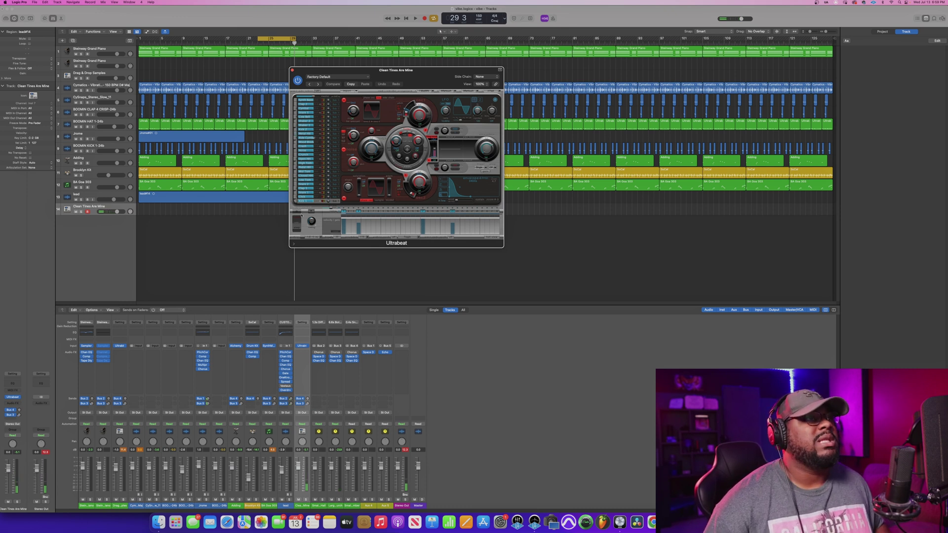
Load the LoFi Glitch drum kit preset into Ultrabeat.
left_click(363, 77)
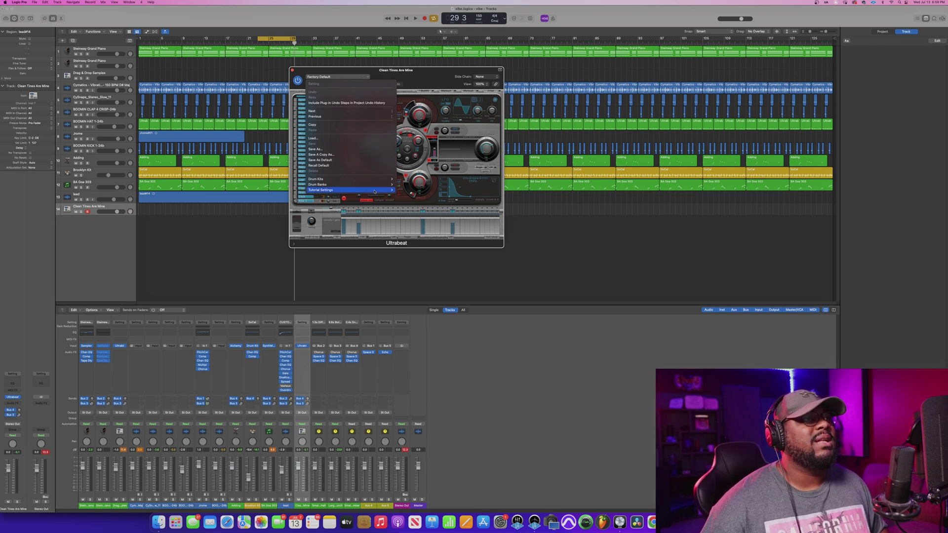
mouse_move(377, 178)
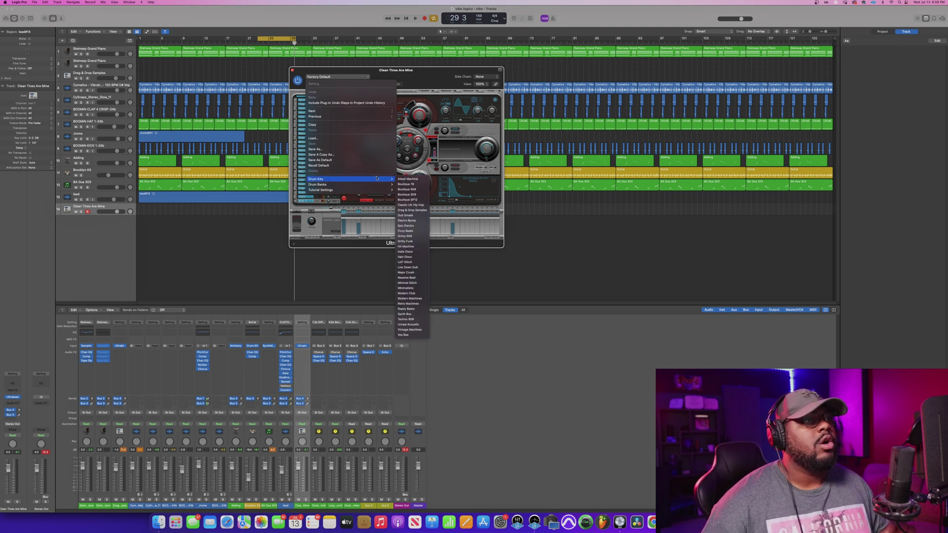
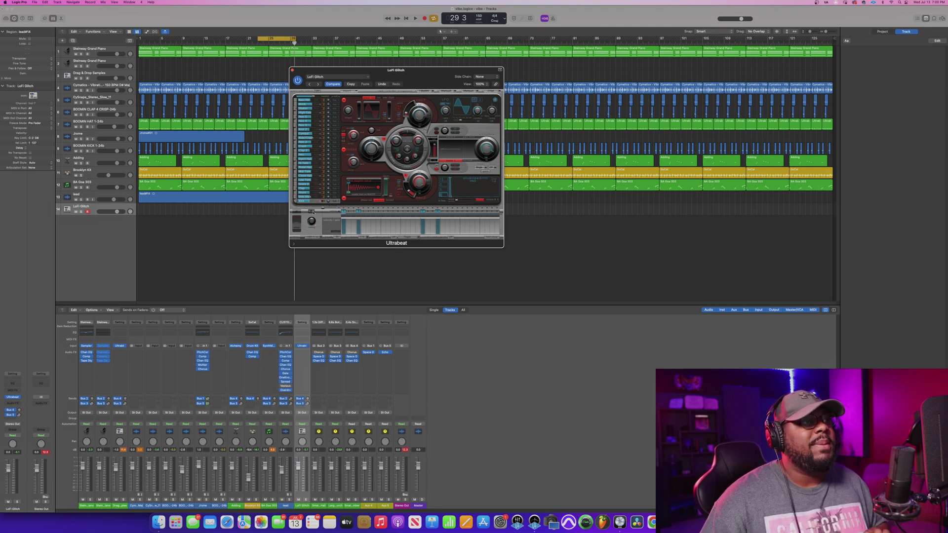
Place the Ultrabeat sequencer pattern as a region at bar 1 of the LoFi Glitch track and start playback.
left_click(312, 211)
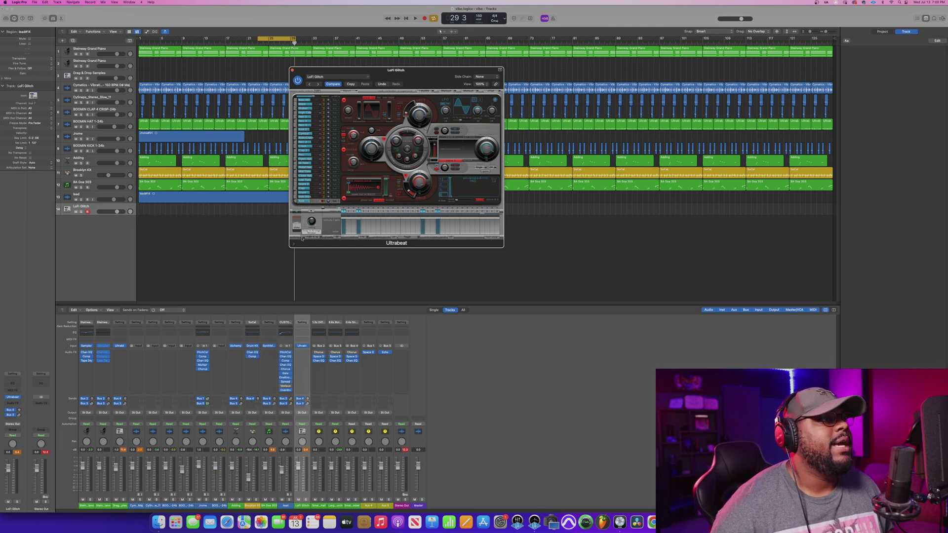
left_click_drag(302, 239, 142, 213)
key("space")
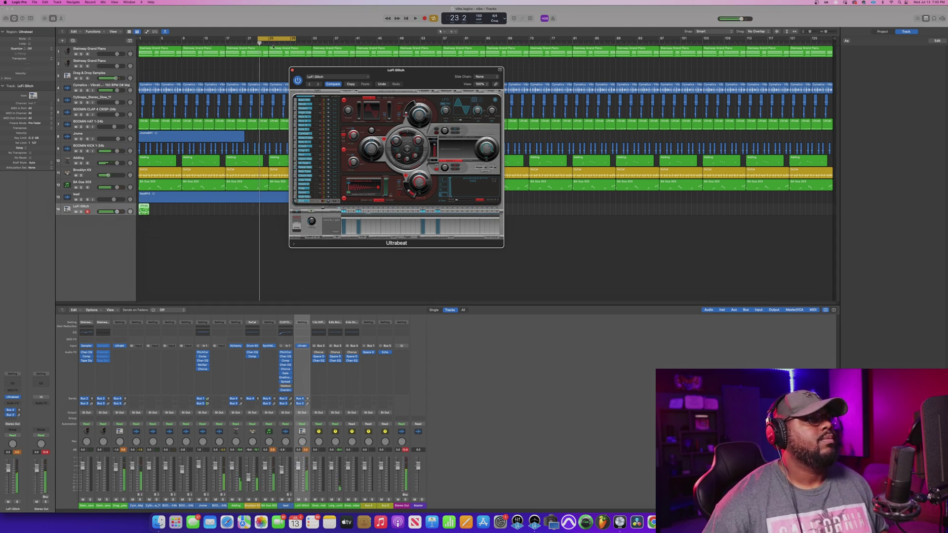
Play the song from the start with cycle mode off, and switch off Ultrabeat's own step sequencer.
key("c")
left_click(135, 41)
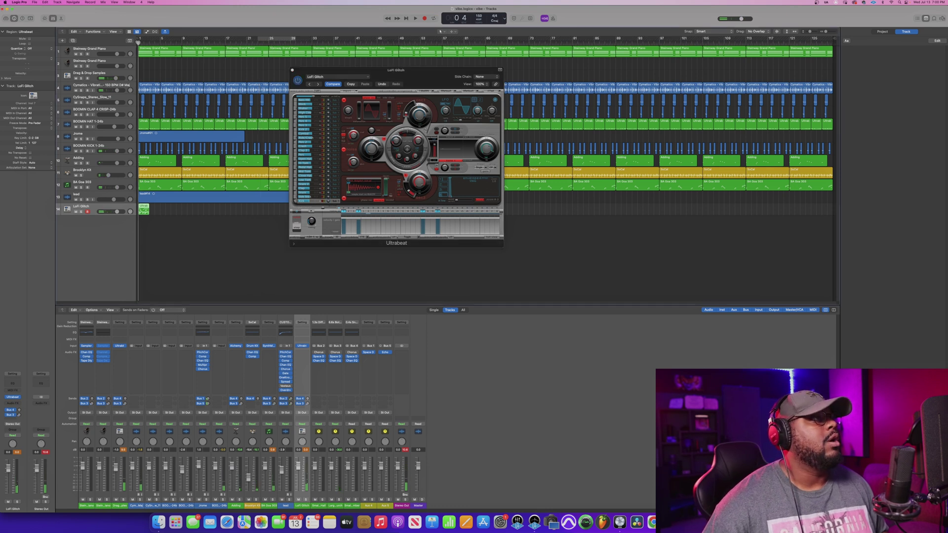
key("space")
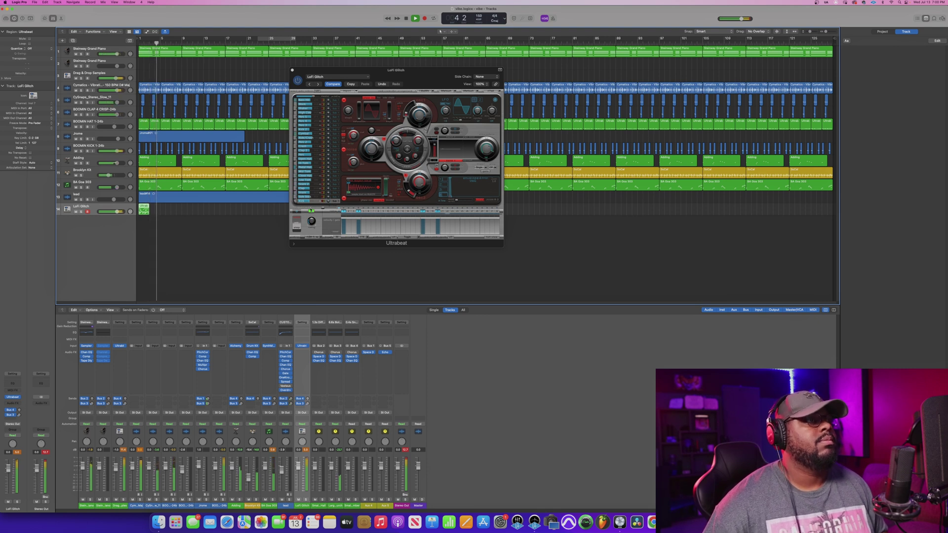
left_click(308, 213)
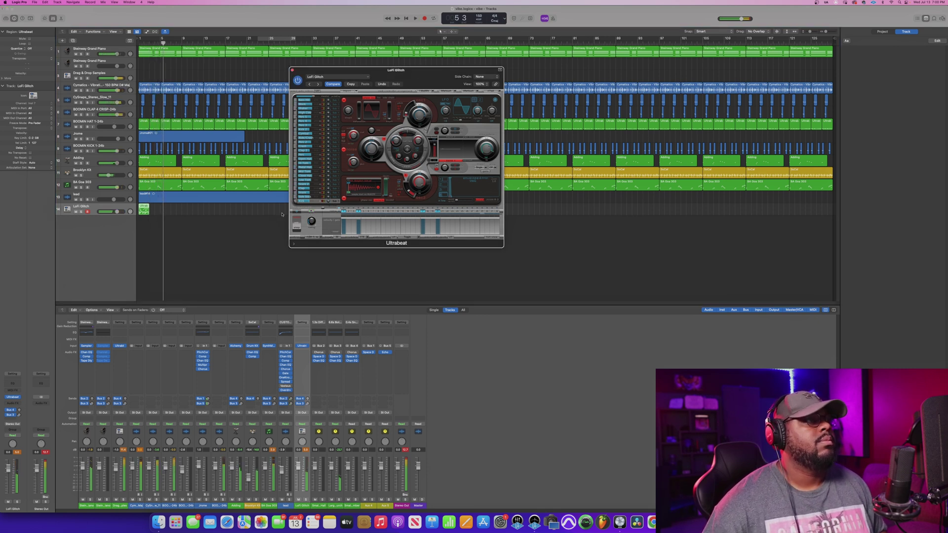
key("space")
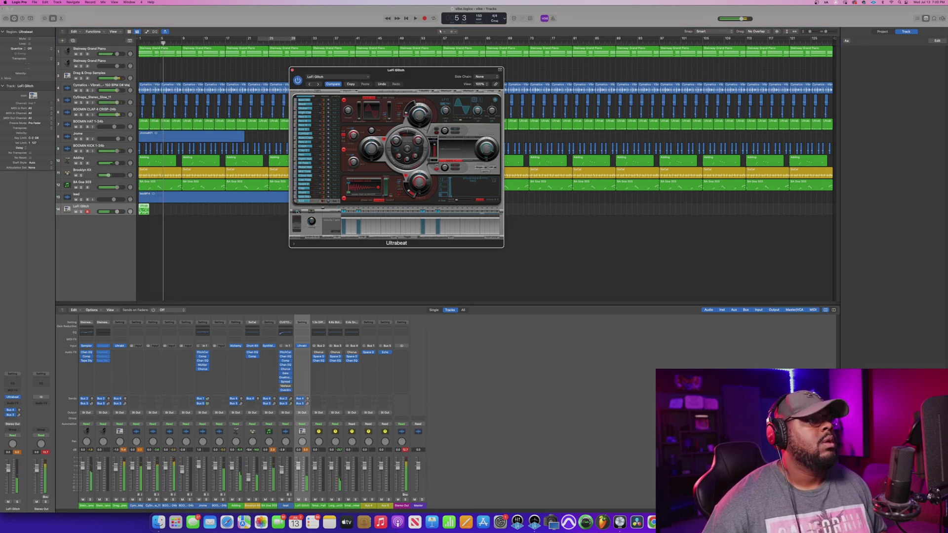
Solo the LoFi Glitch track and listen to its Ultrabeat region from bar 1.
left_click(141, 45)
left_click(81, 212)
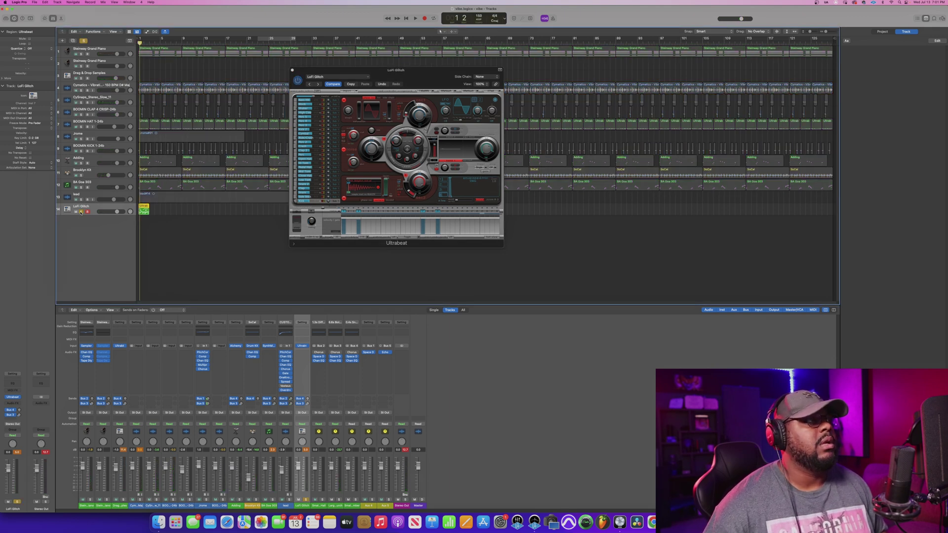
key("space")
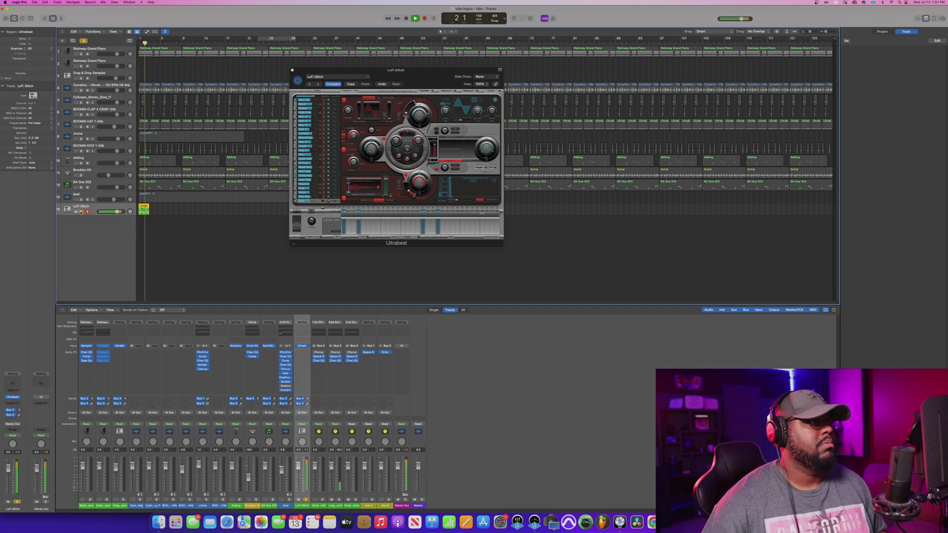
key("space")
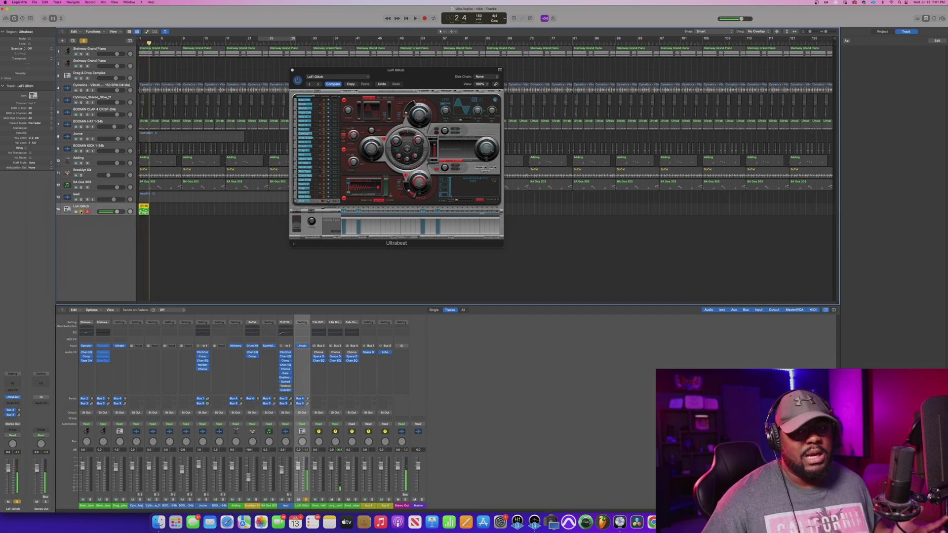
Return the track to the Clean Tines Are Mine electric piano, delete its leftover Ultrabeat region and solo the track.
left_click(81, 212)
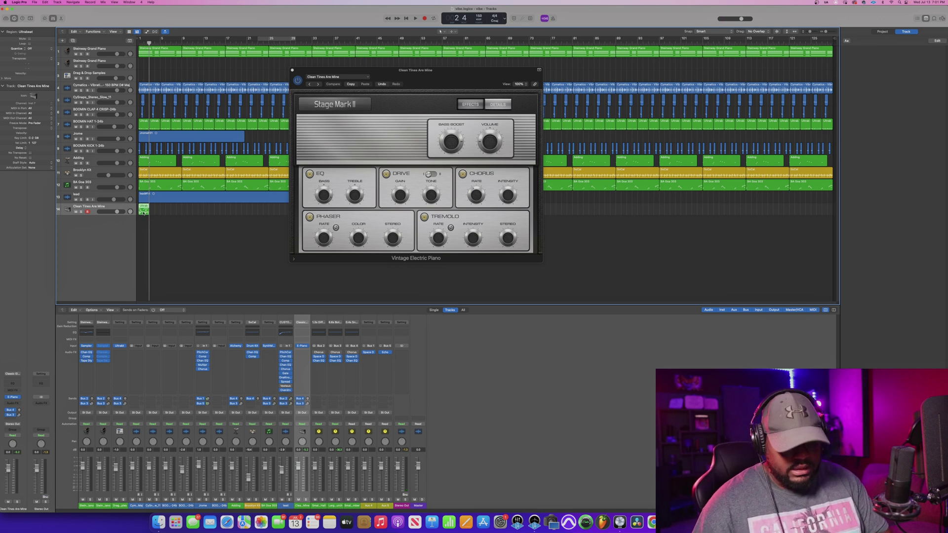
key("Delete")
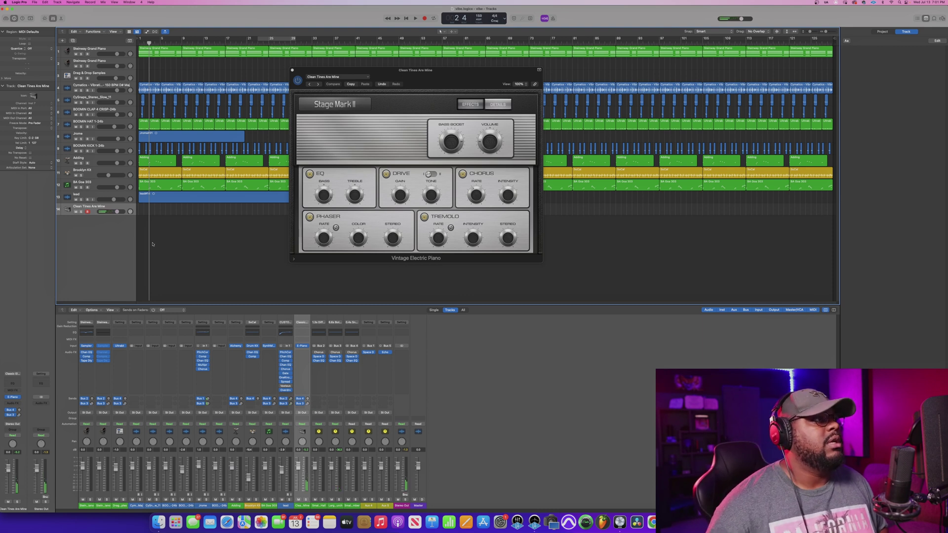
left_click(81, 212)
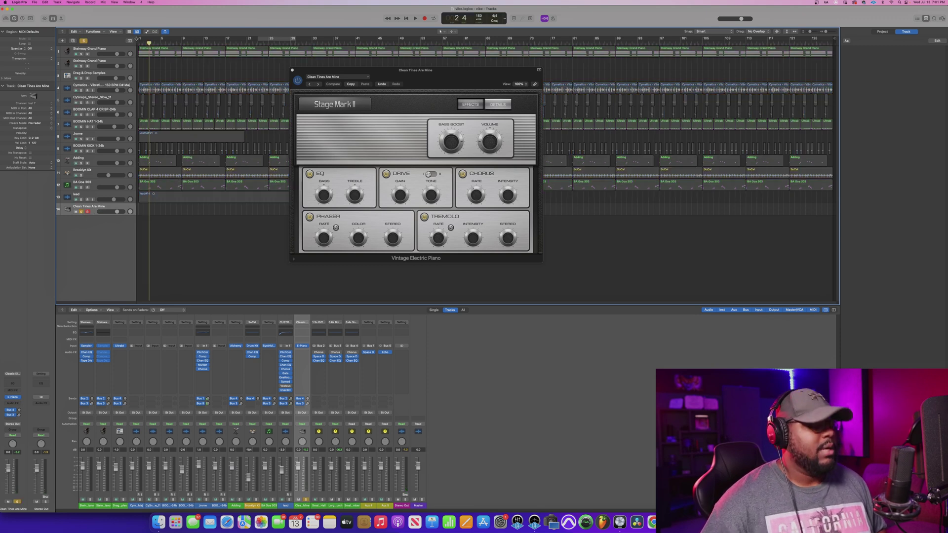
Enable cycle mode with the range starting at bar 1, and play it with the metronome click turned on.
key("c")
left_click_drag(279, 39, 158, 42)
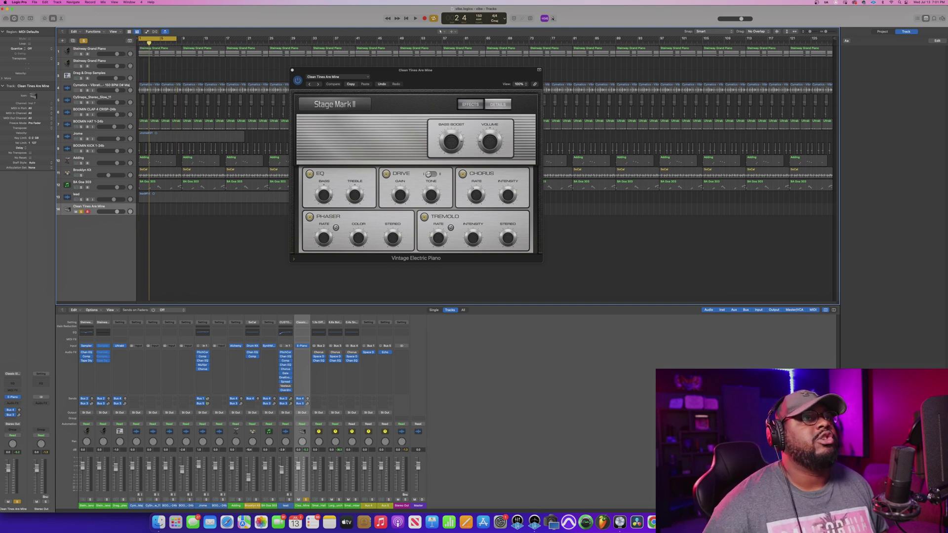
left_click(553, 18)
key("space")
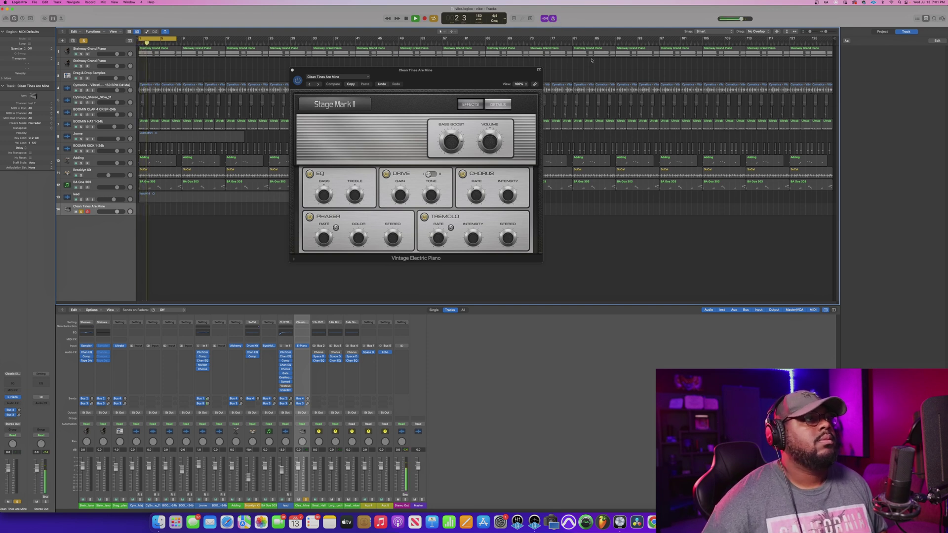
key("space")
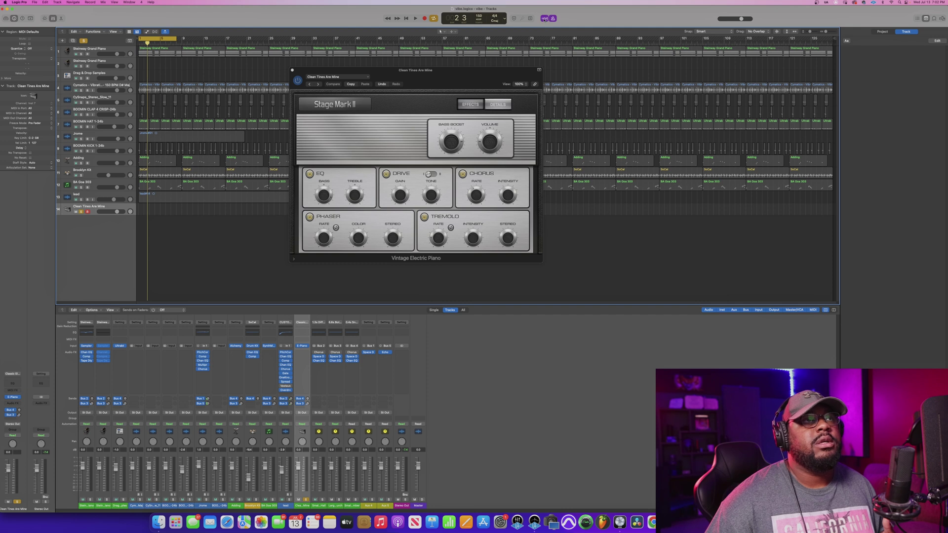
Toggle the recording count-in off and on to demonstrate it, leaving it enabled.
left_click(545, 19)
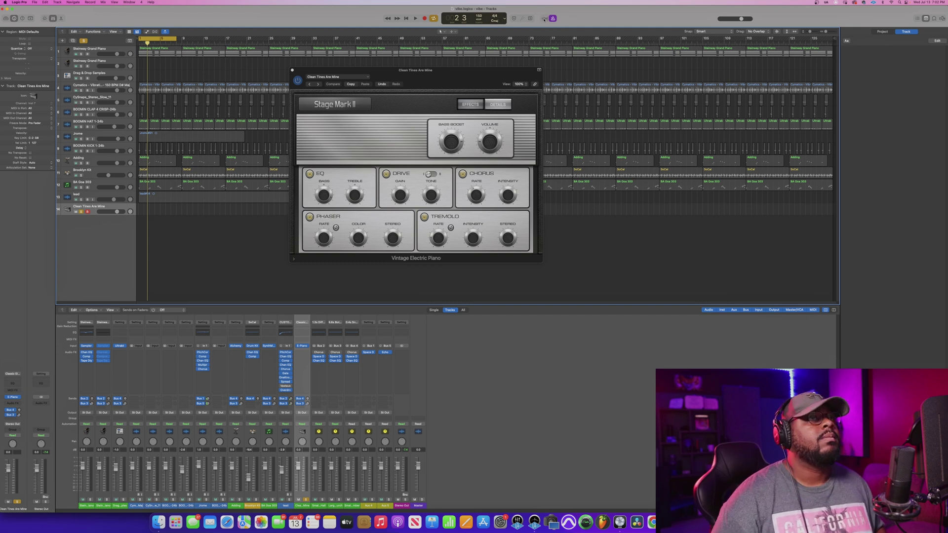
left_click(545, 19)
left_click(545, 19)
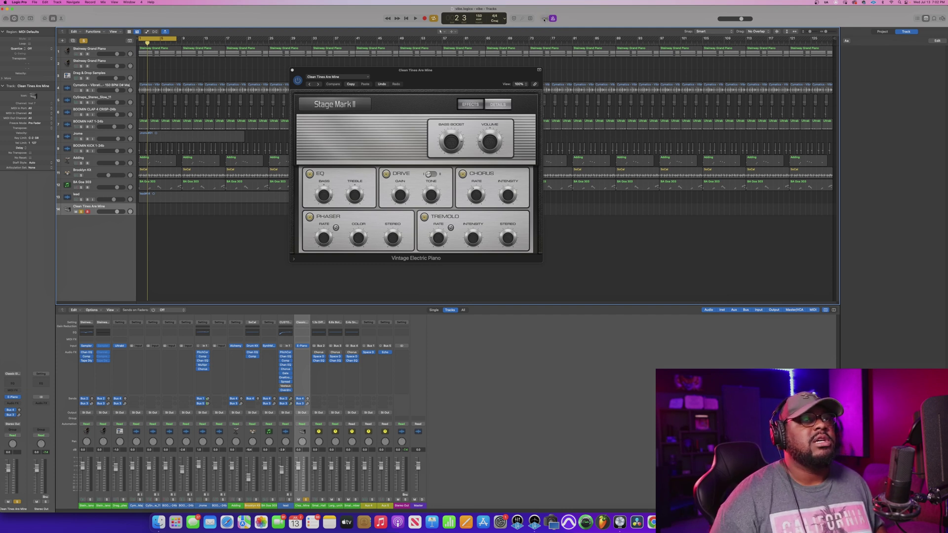
left_click(545, 18)
left_click(544, 19)
left_click(545, 19)
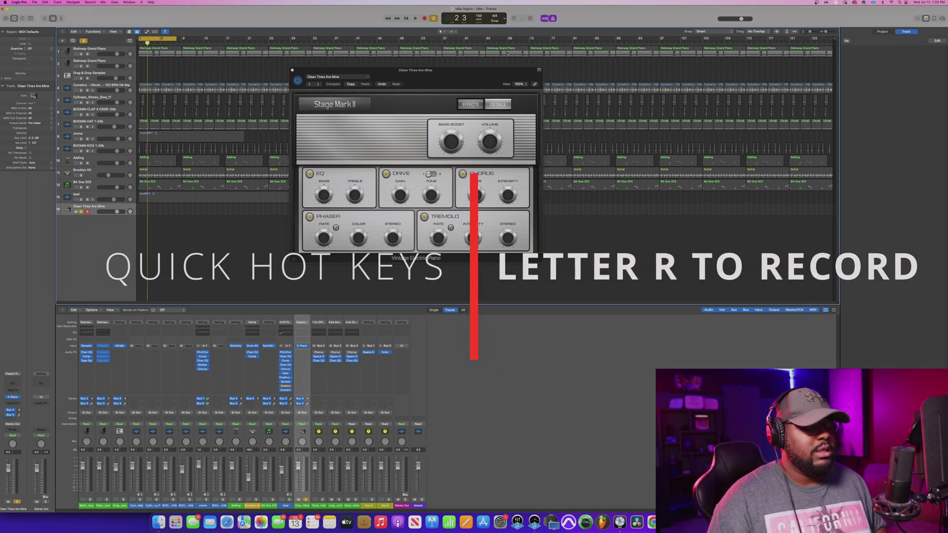
Record an electric piano part over the cycle range on the Clean Tines Are Mine track, and show the Smart Controls.
key("r")
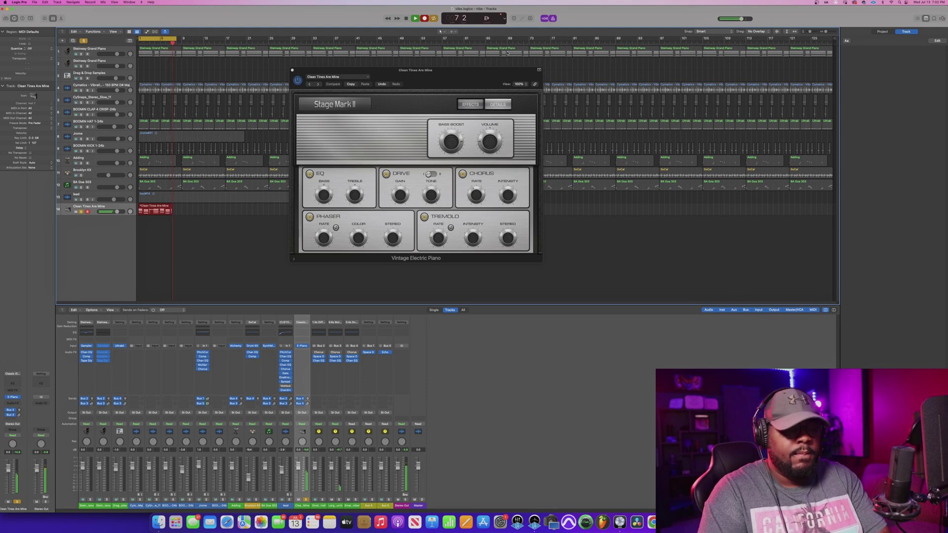
key("space")
key("b")
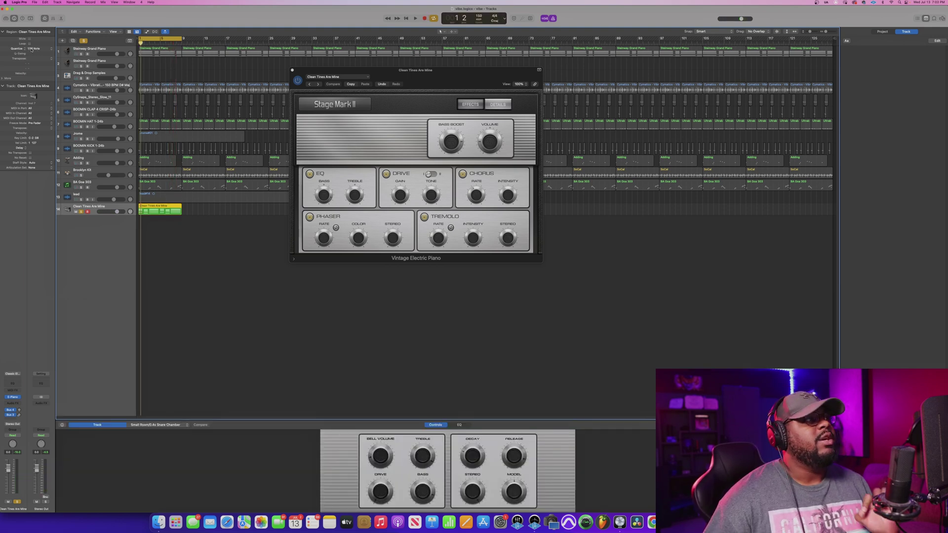
Quantize the recorded Clean Tines Are Mine region to 1/8 Note and play it back.
left_click(33, 48)
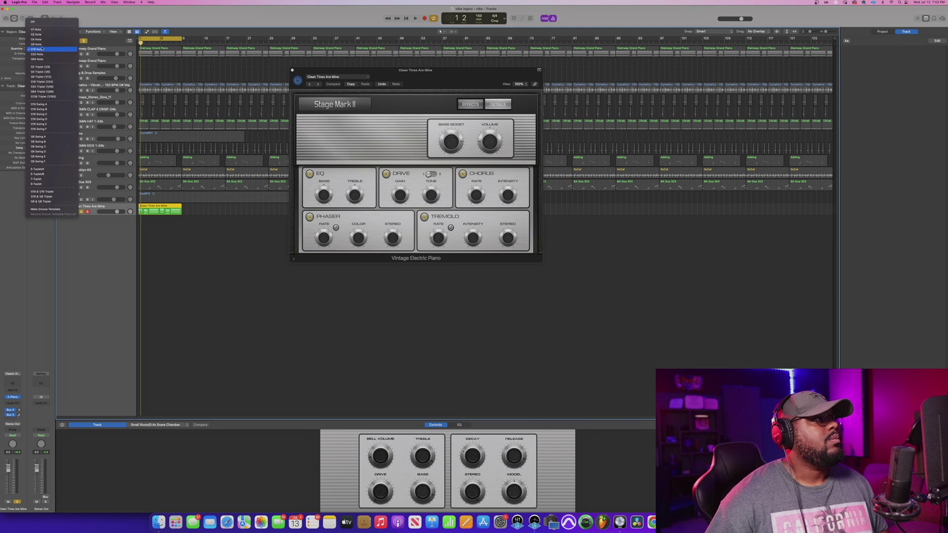
left_click(38, 44)
key("space")
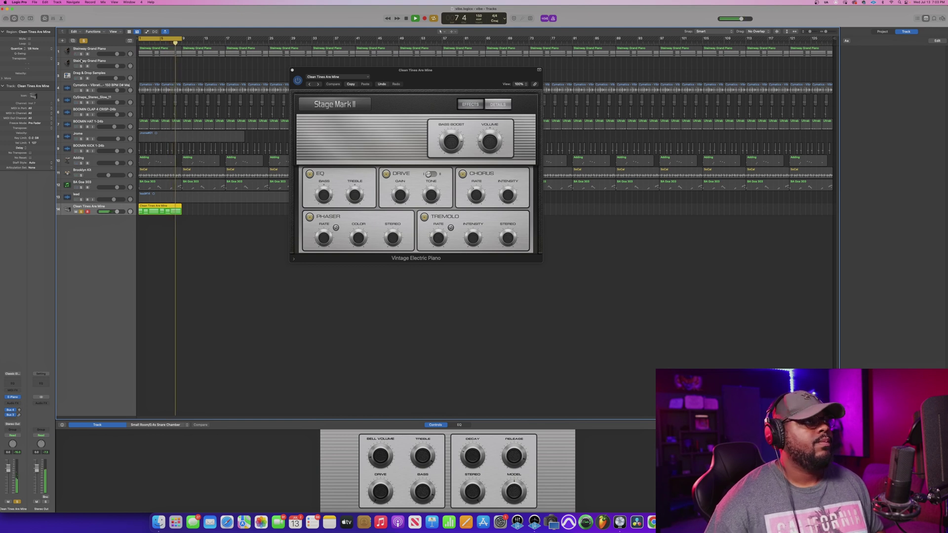
key("space")
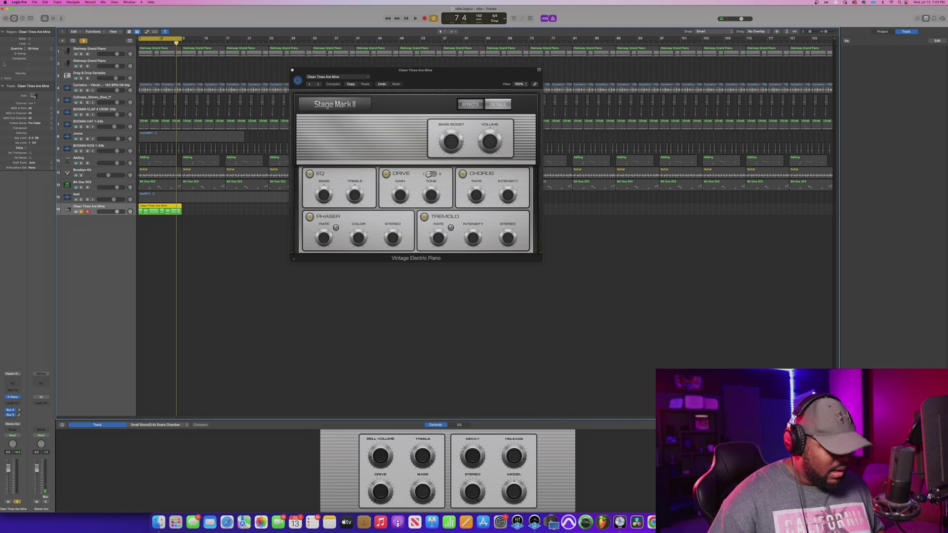
Close the instrument window, try copying the recorded region to bar 9 and stretching it to bar 17, and undo both edits.
key("super+w")
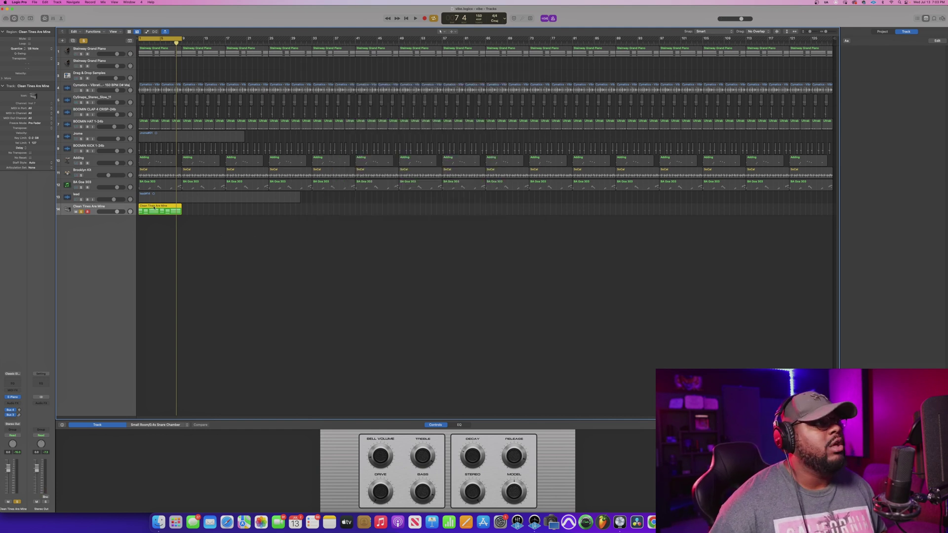
left_click_drag(155, 208, 200, 210)
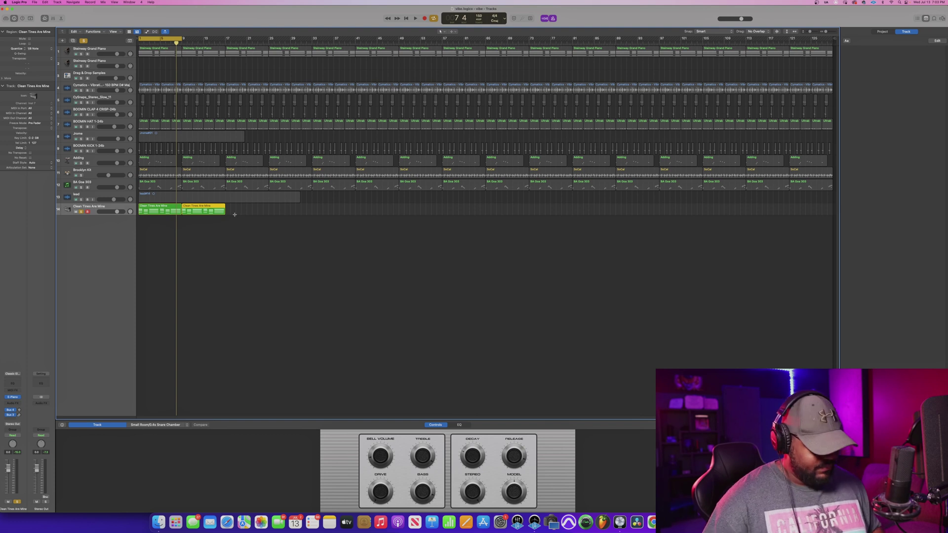
key("super+z")
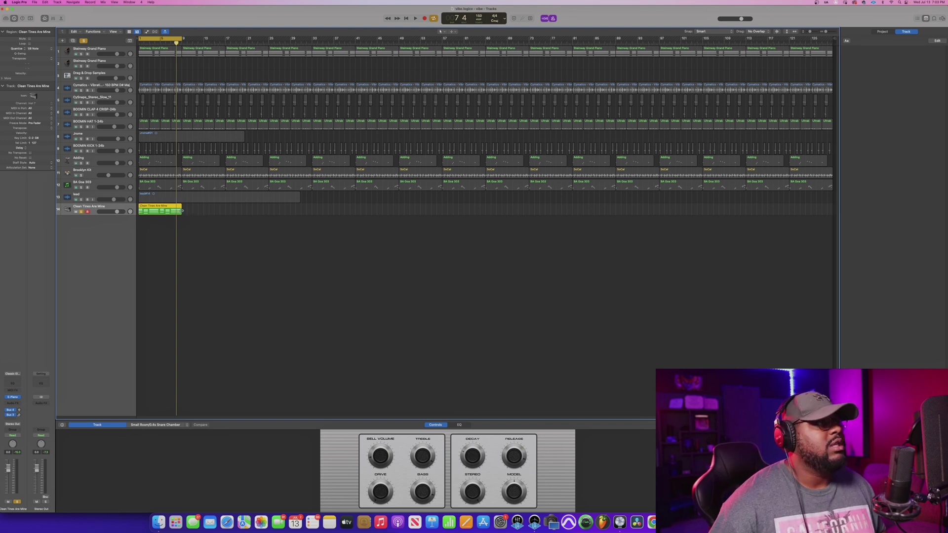
left_click_drag(182, 211, 225, 212)
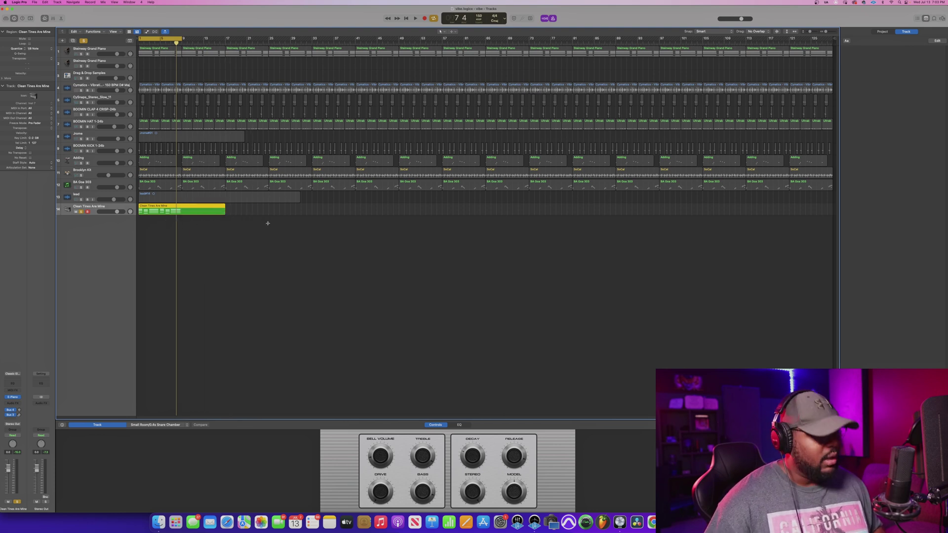
key("super+z")
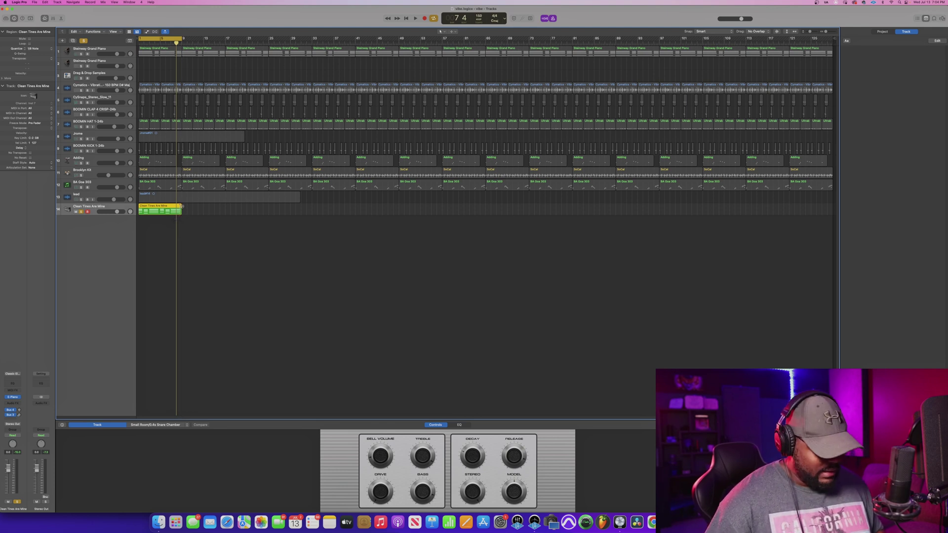
Loop the Clean Tines Are Mine region across the arrangement and delete it from the track.
key("l")
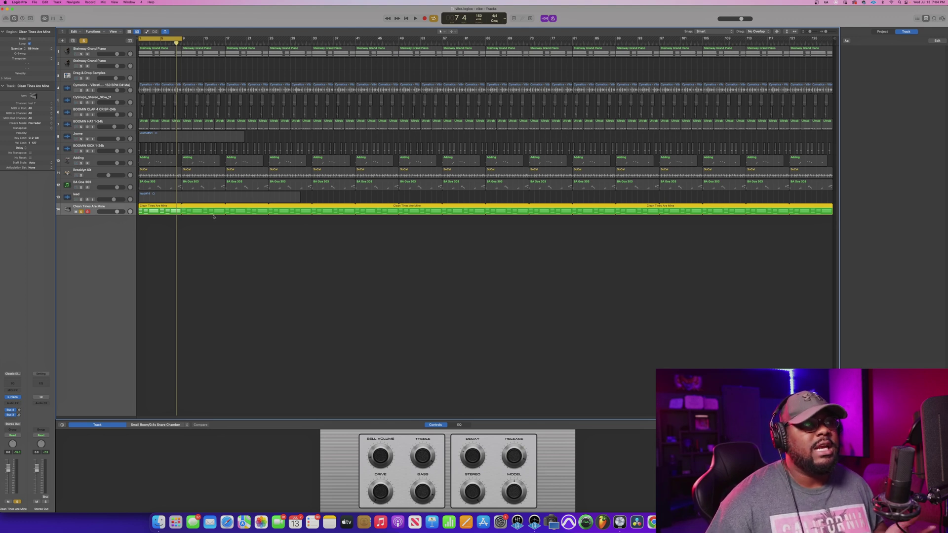
key("Delete")
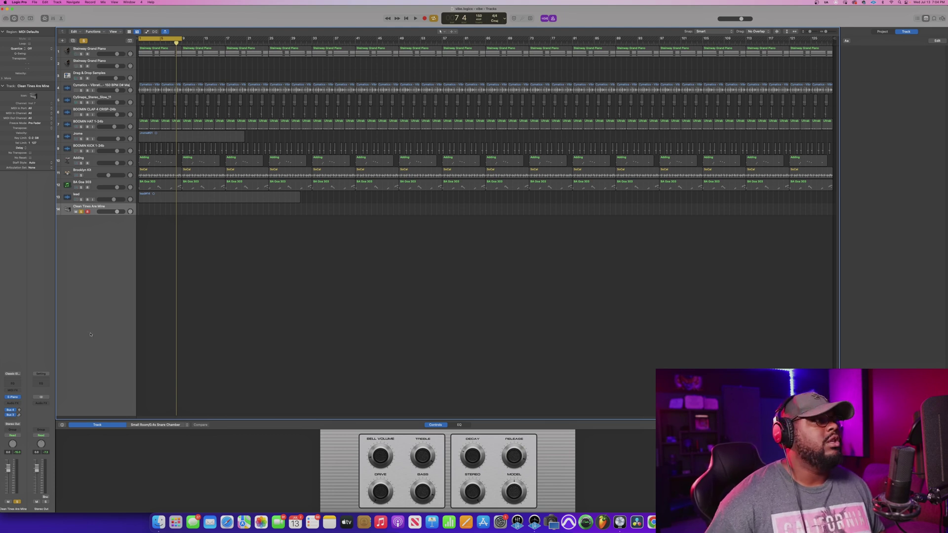
Replace the track's Vintage Electric Piano with the mono version of the ES1 synthesizer.
left_click(12, 397)
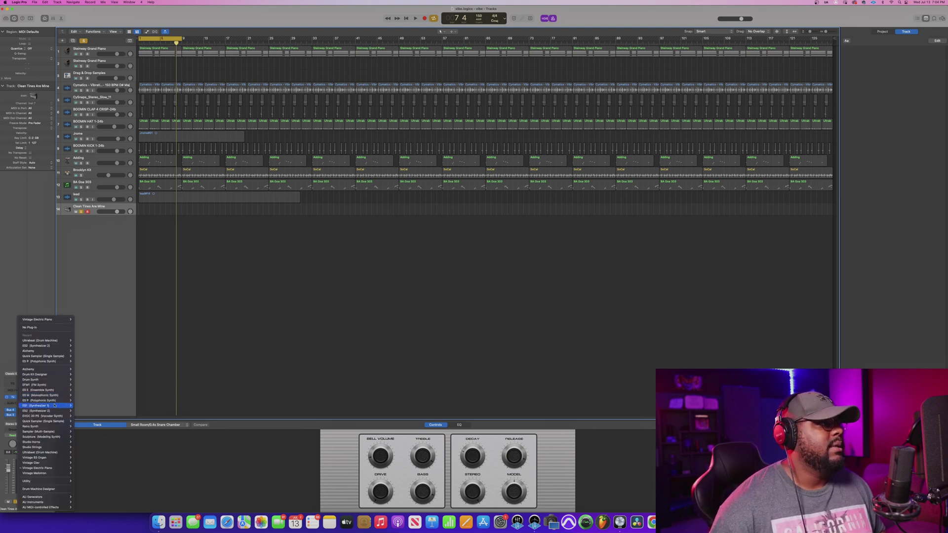
mouse_move(77, 404)
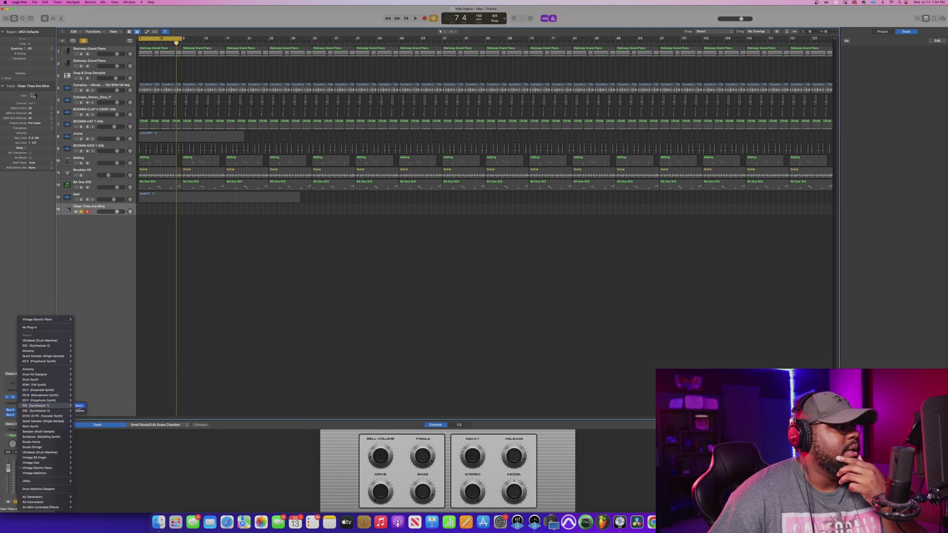
left_click(79, 407)
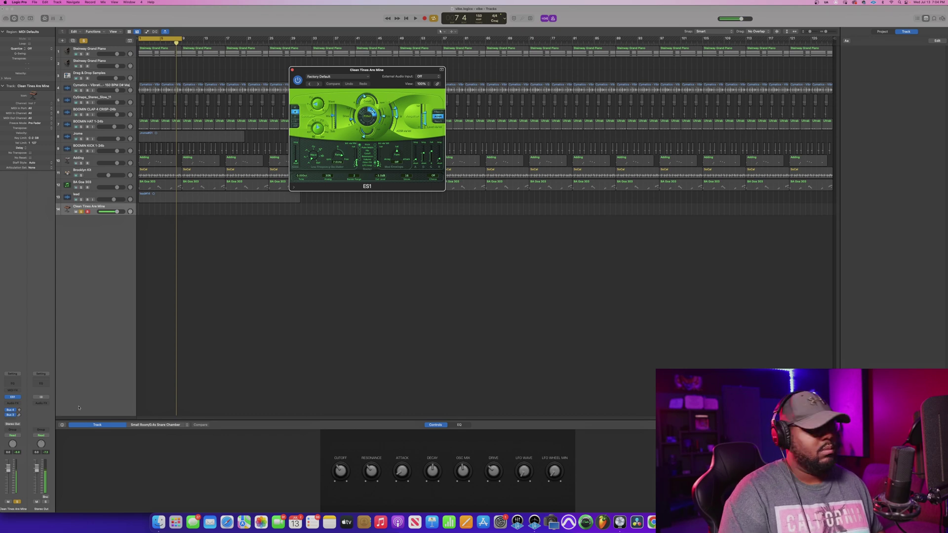
Advance the ES1 presets to Euro Cut and play the whole arrangement with the track unsoloed.
left_click(318, 84)
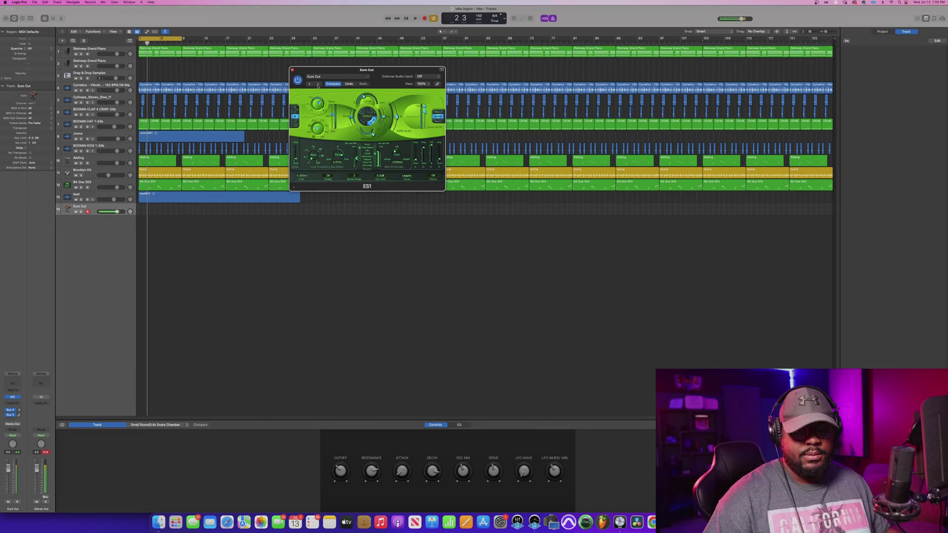
key("space")
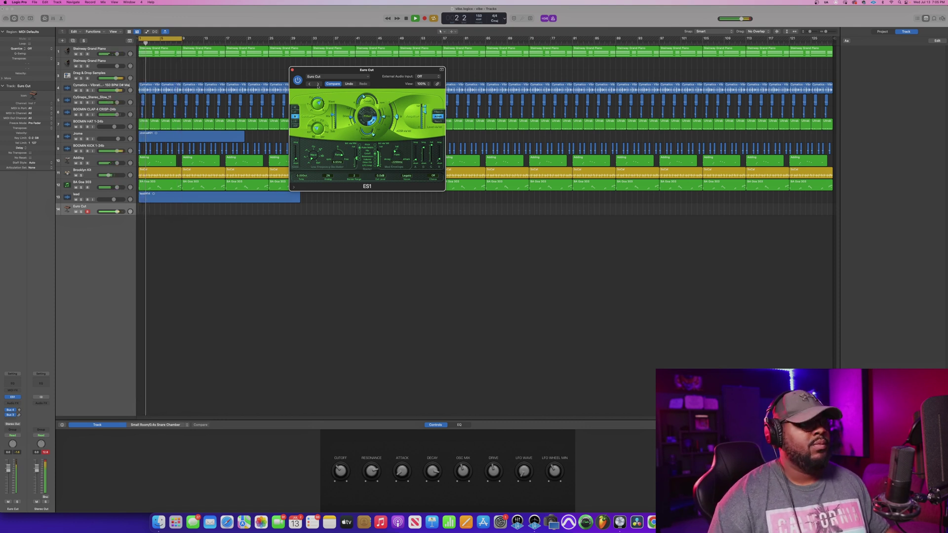
key("space")
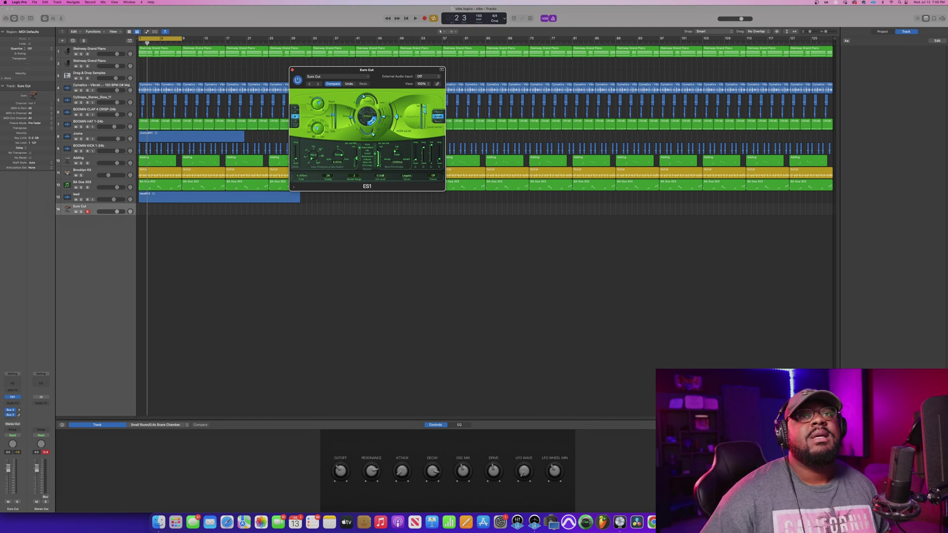
left_click(935, 18)
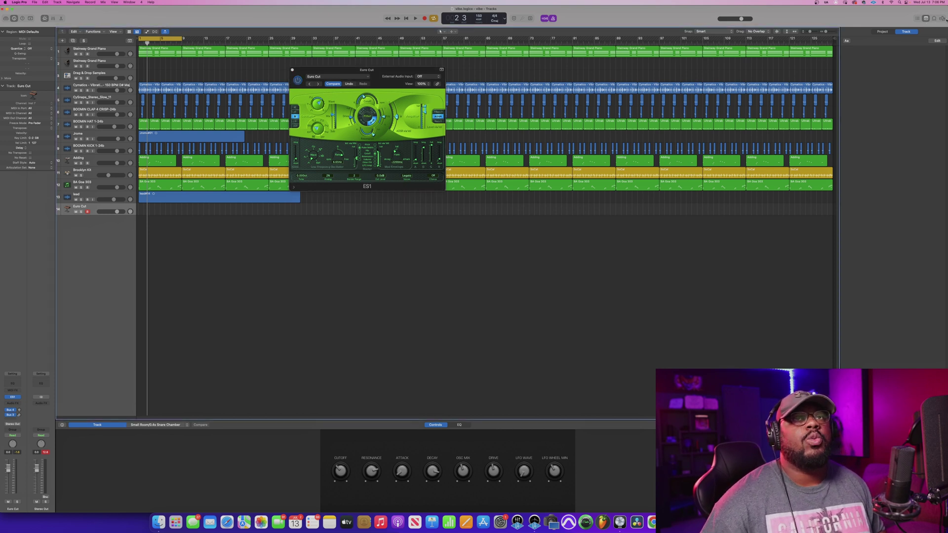
Show the Loop Browser with all loop packs and look across its columns.
left_click(943, 19)
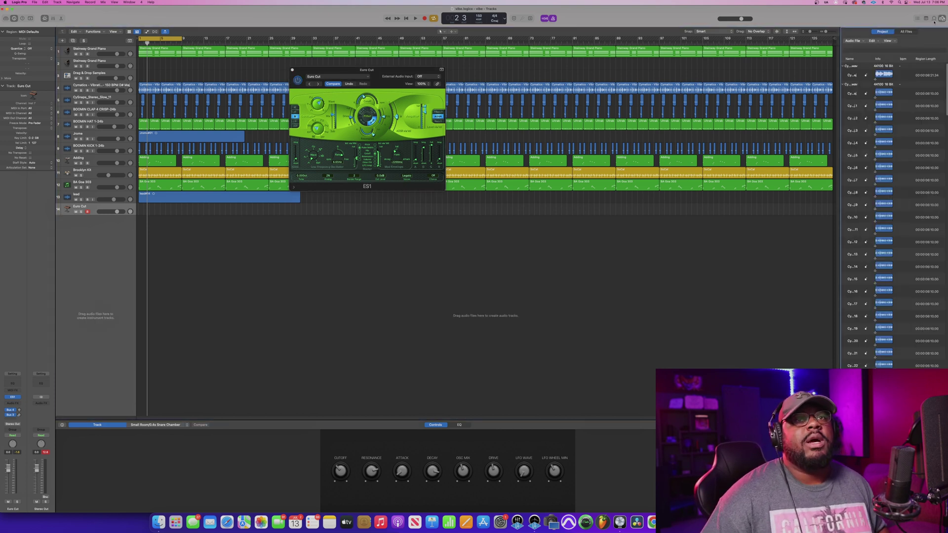
left_click(858, 94)
key("o")
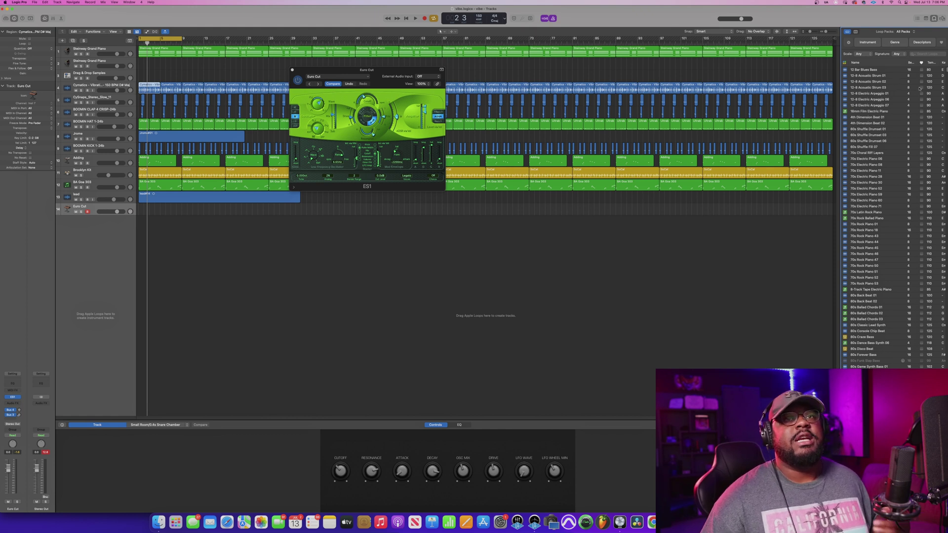
scroll(920, 88, "right", 2)
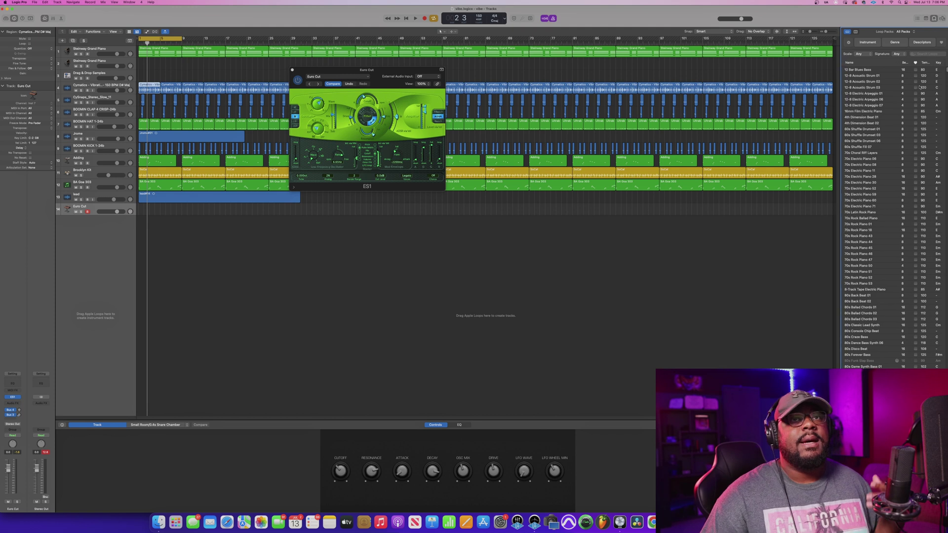
scroll(920, 88, "left", 2)
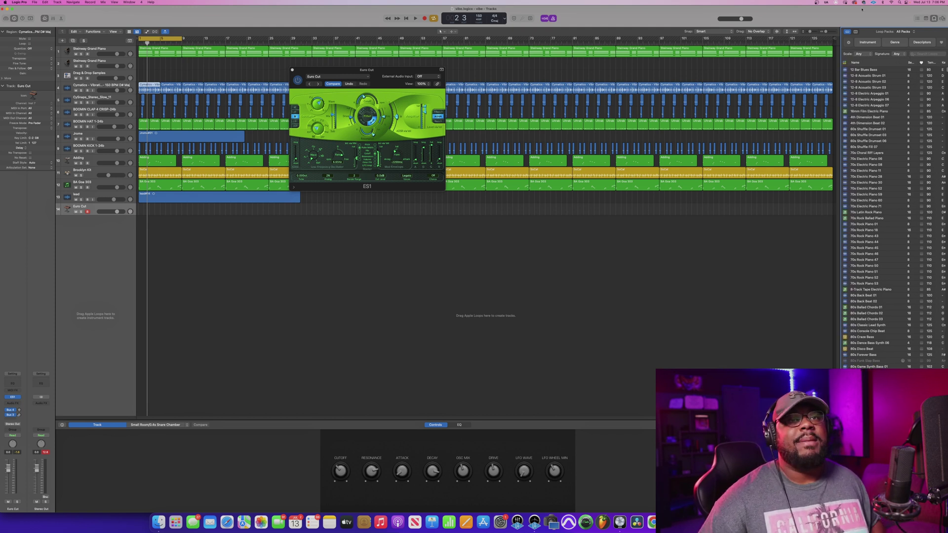
Preview the 70s Electric Piano 06 loop, add it to a new track at bar 1, and play that track soloed.
left_click(854, 159)
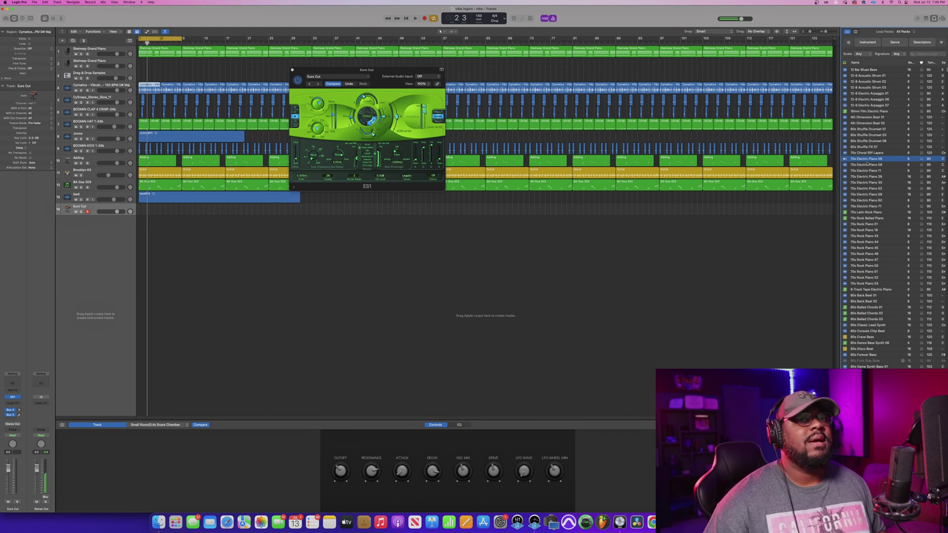
left_click_drag(855, 160, 138, 217)
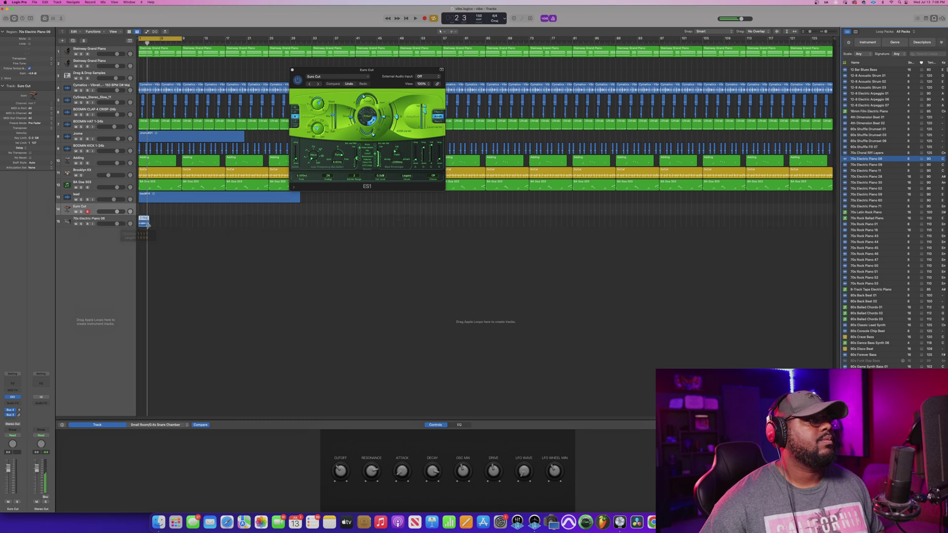
left_click(81, 224)
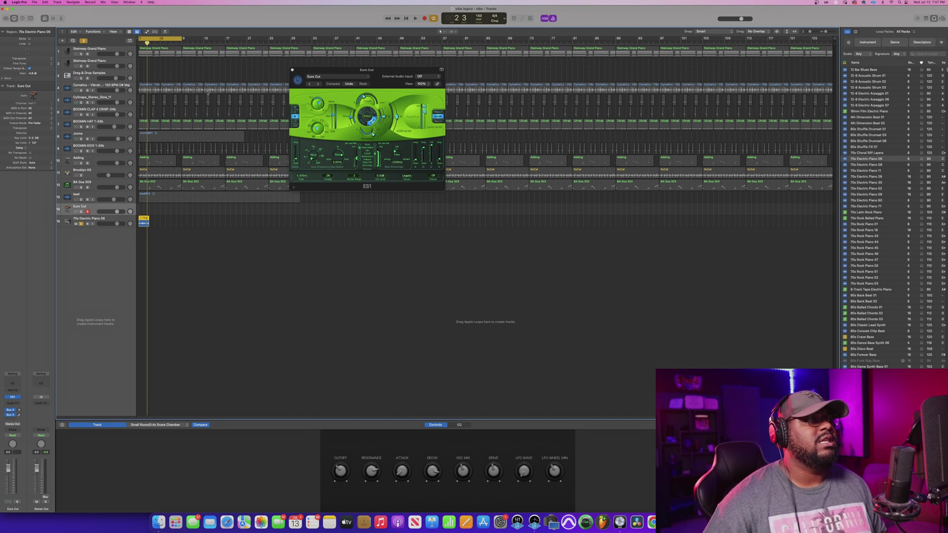
key("space")
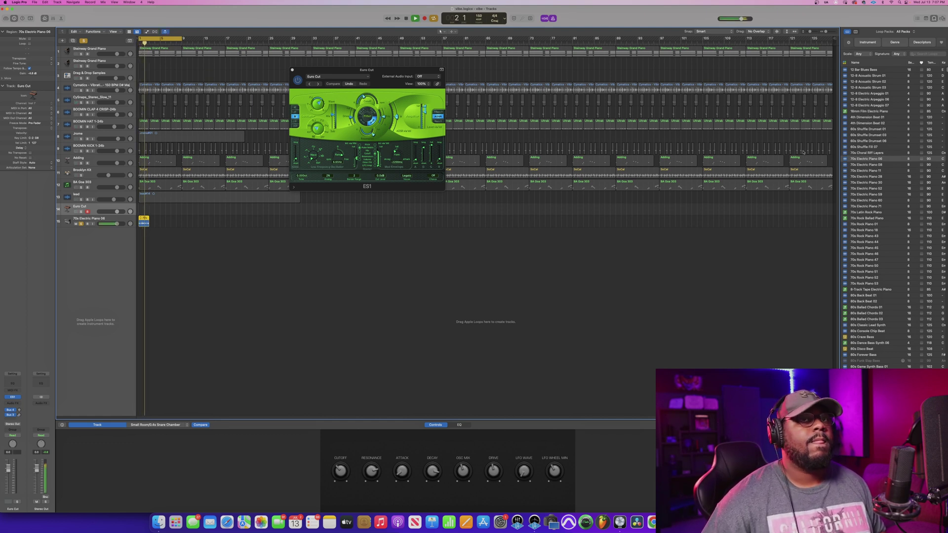
Add a second 70s Electric Piano 06 loop directly after the first at bar 3 and play the pair.
left_click_drag(867, 159, 154, 223)
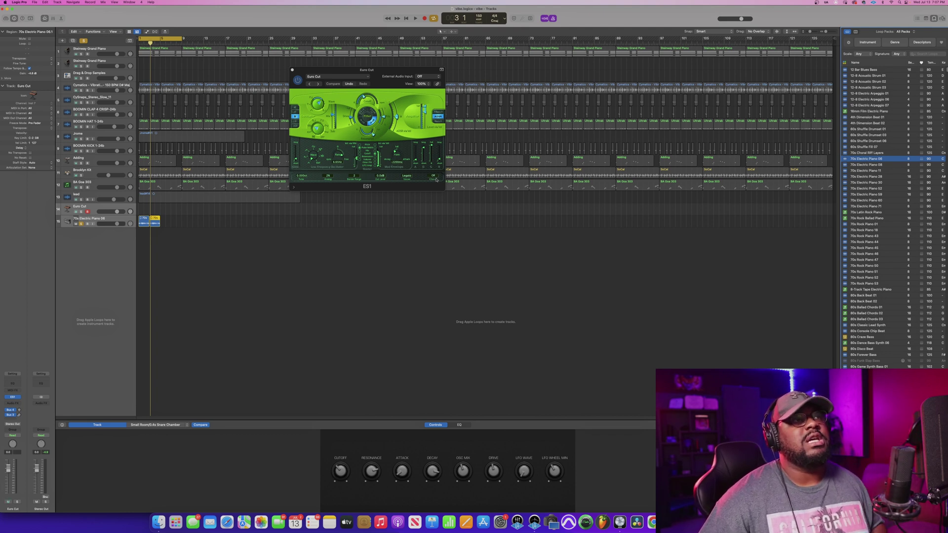
key("space")
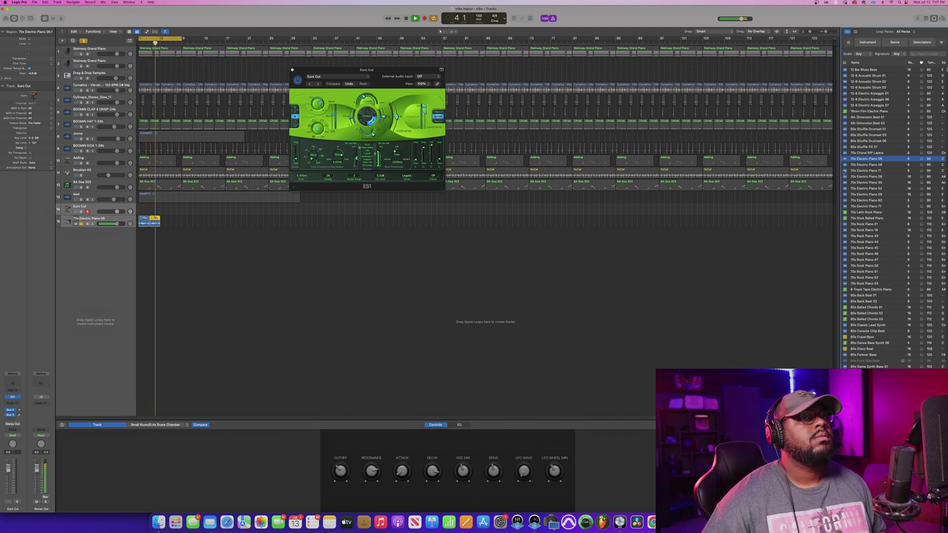
key("space")
Audition piano, chord and bass loops, including 70s Rock Piano 01, 8-Track Tape Electric Piano, 80s Ballad Chords 01 and 80s Craze Bass.
scroll(891, 235, "right", 3)
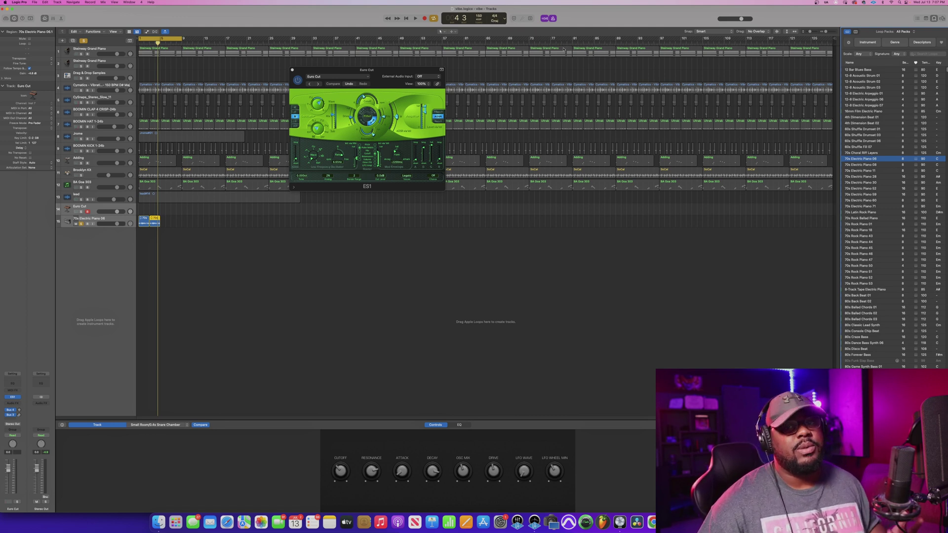
left_click(857, 189)
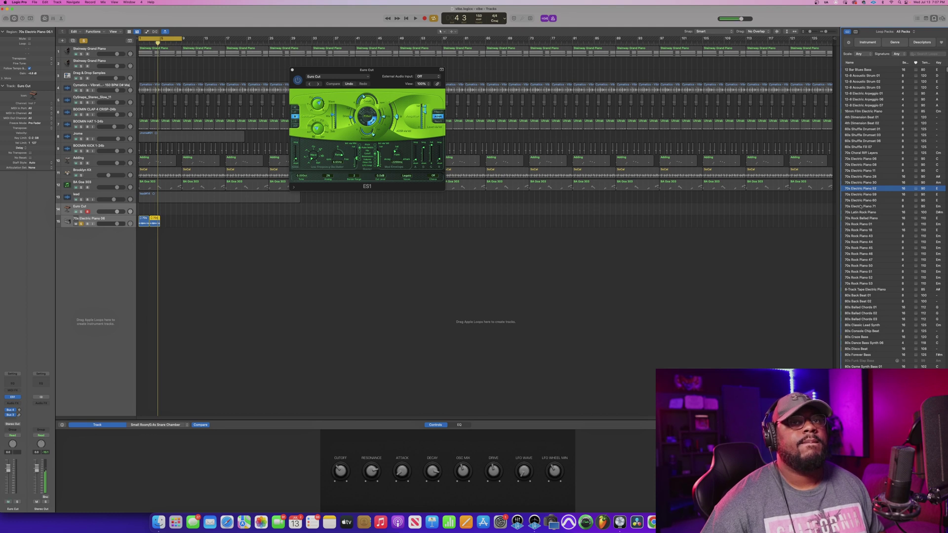
left_click(859, 225)
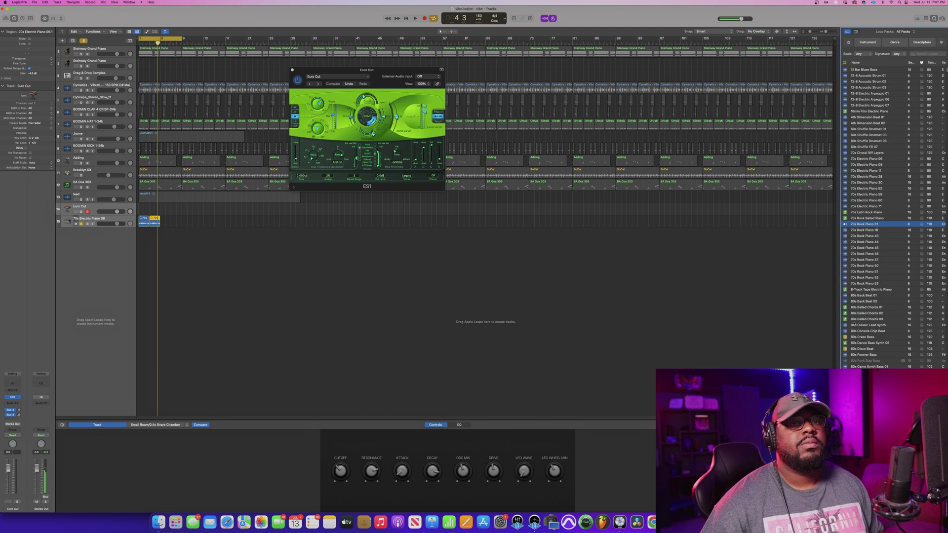
left_click(857, 291)
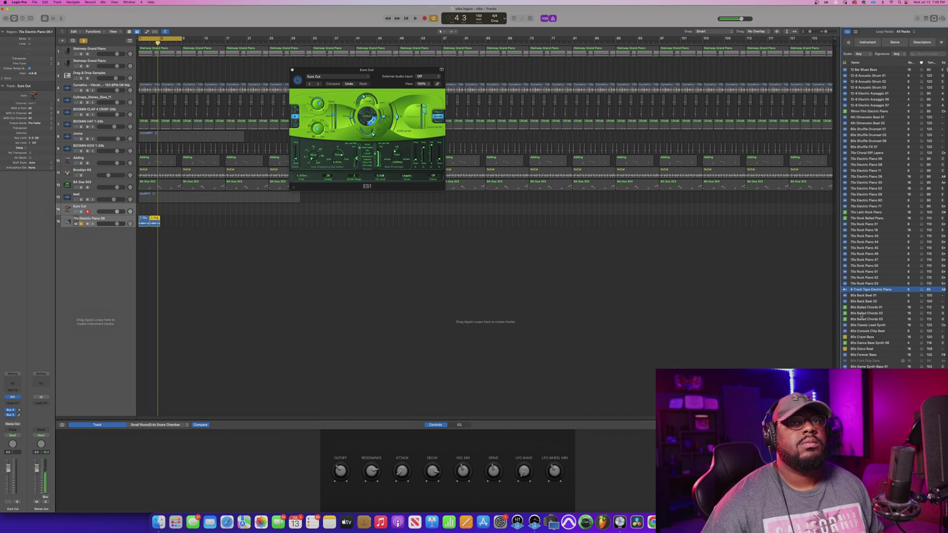
left_click(862, 308)
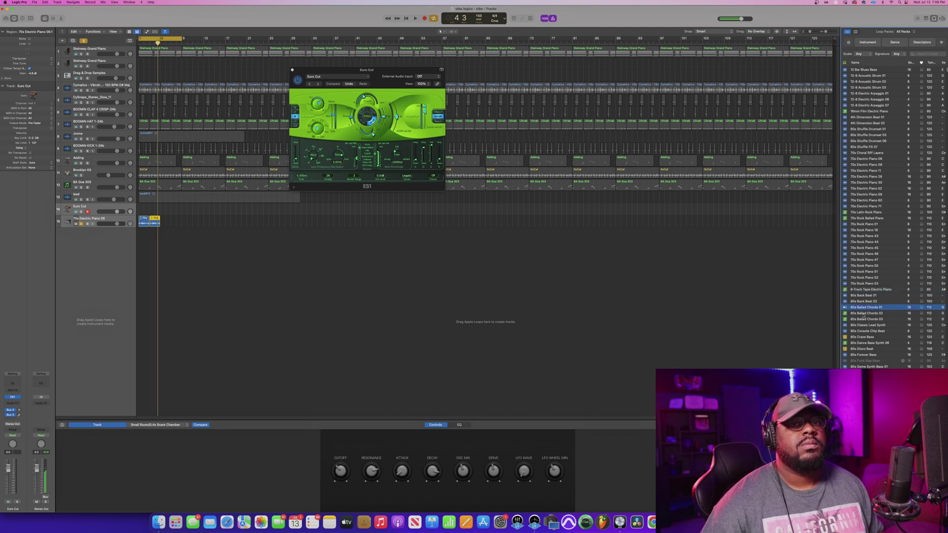
left_click(863, 337)
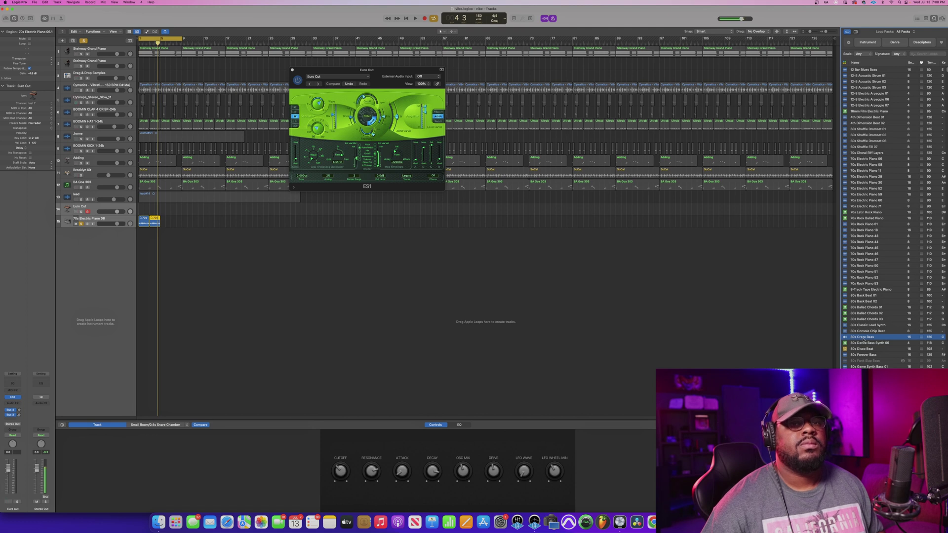
Try the 80s Craze Bass loop on a new track at bar 1, play it soloed with the piano, and undo the addition.
left_click(863, 339)
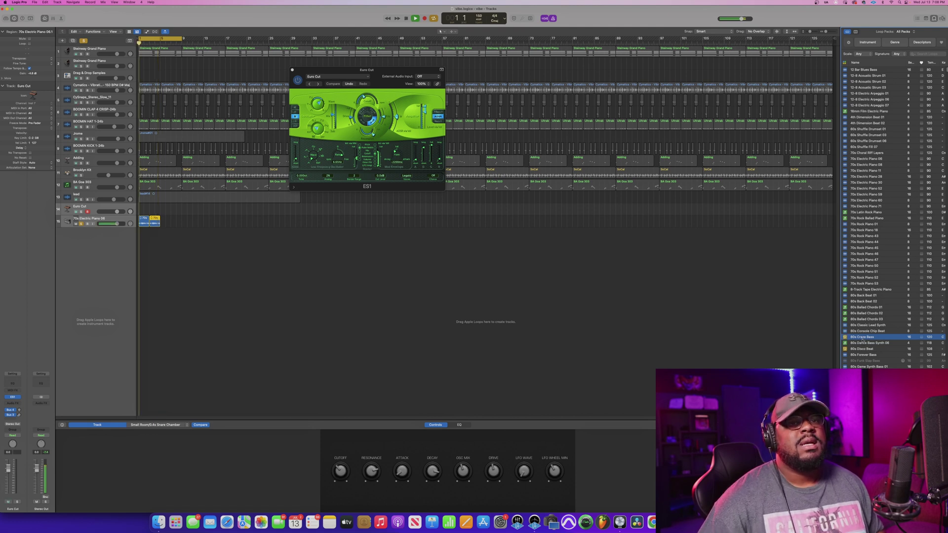
left_click_drag(863, 338, 140, 273)
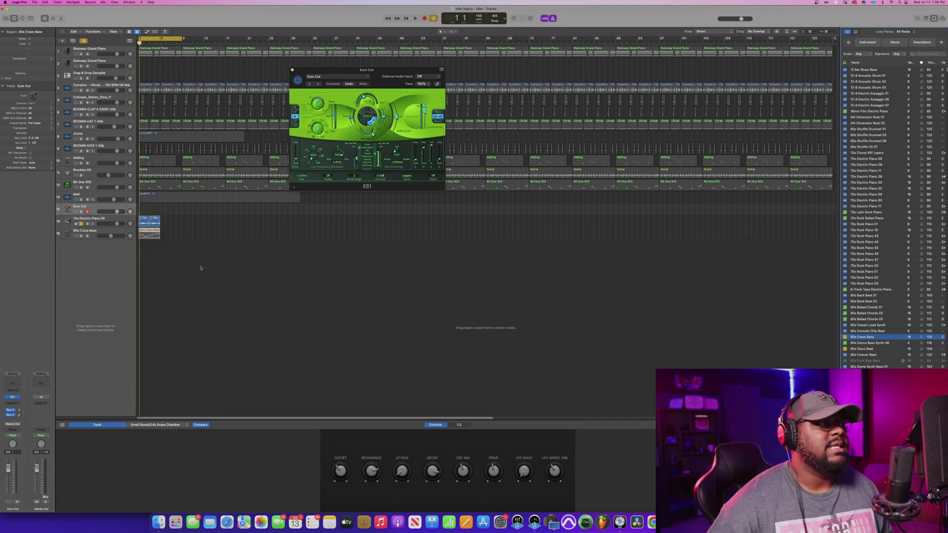
key("space")
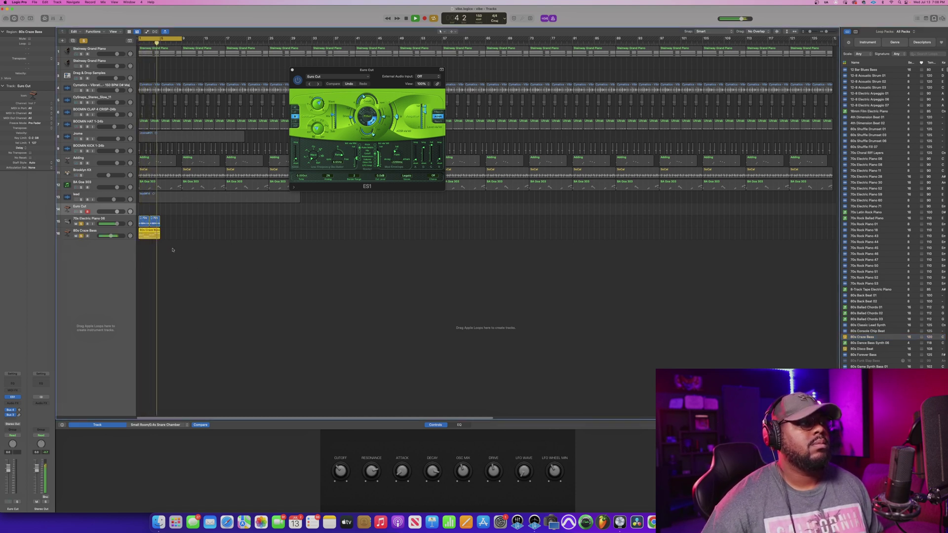
key("space")
key("super+z")
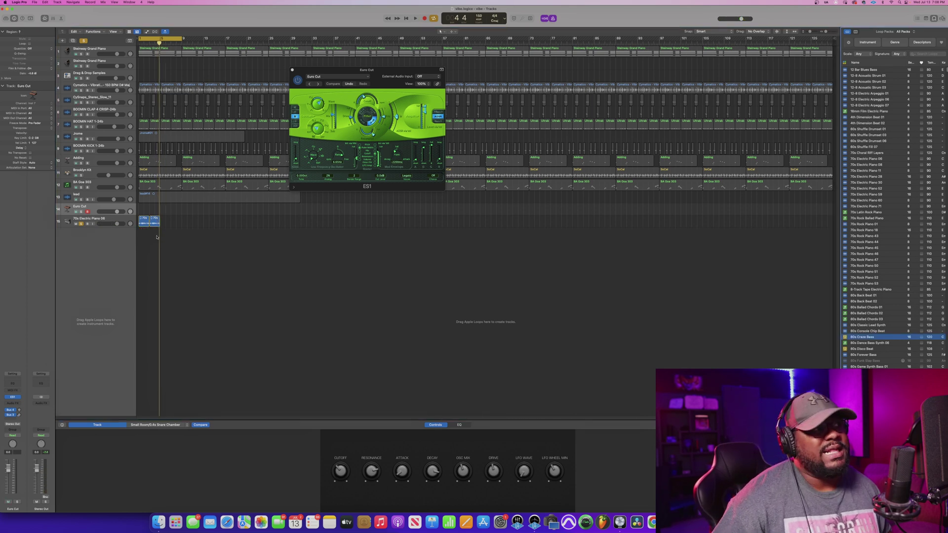
Preview the 80s Disco Beat loop, add it to a new track at bar 1, and play it soloed with the electric piano.
left_click(860, 350)
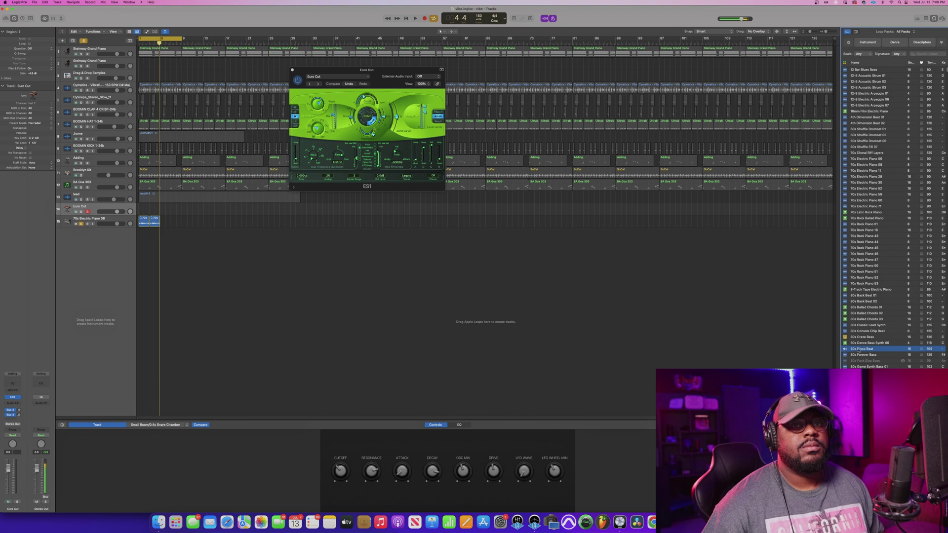
left_click_drag(861, 350, 141, 325)
key("space")
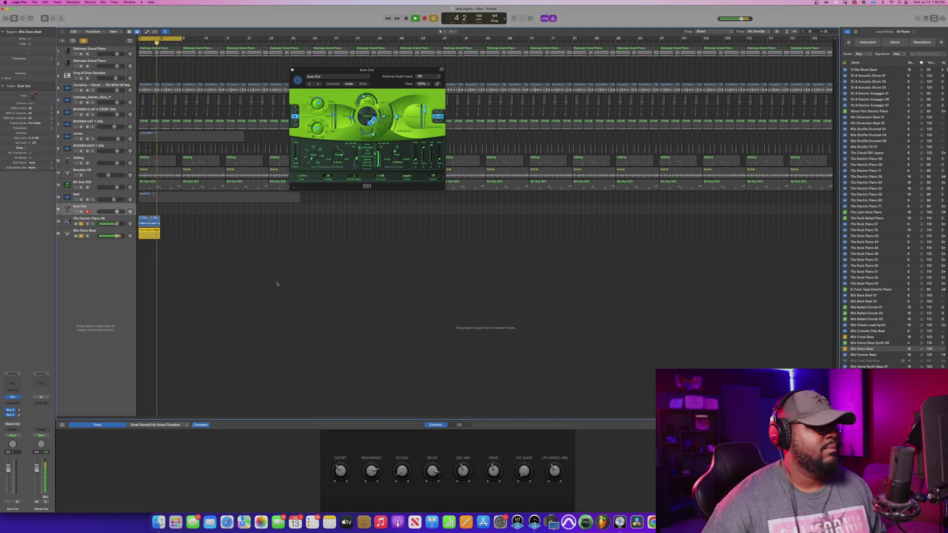
key("space")
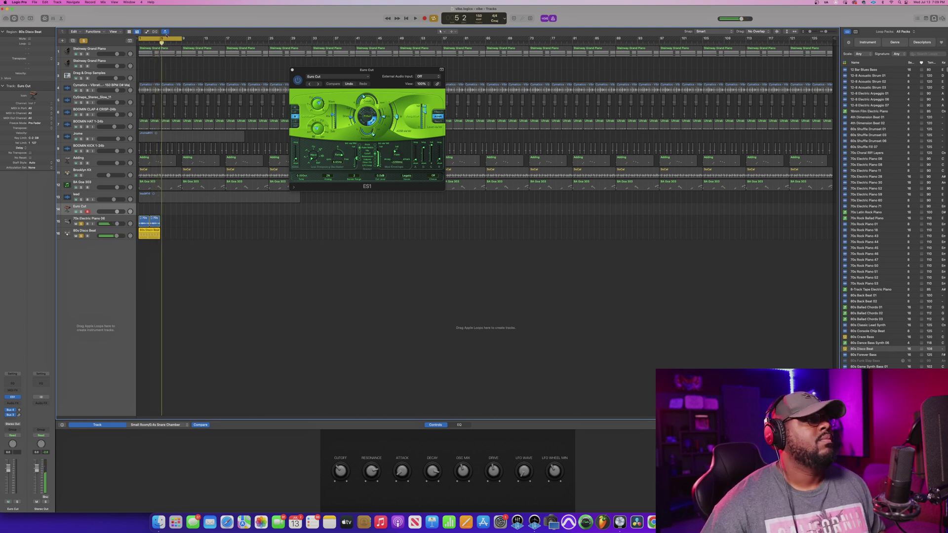
Redraw the cycle range from bar 1 to bar 5 and play the soloed piano and beat loops in it.
key("c")
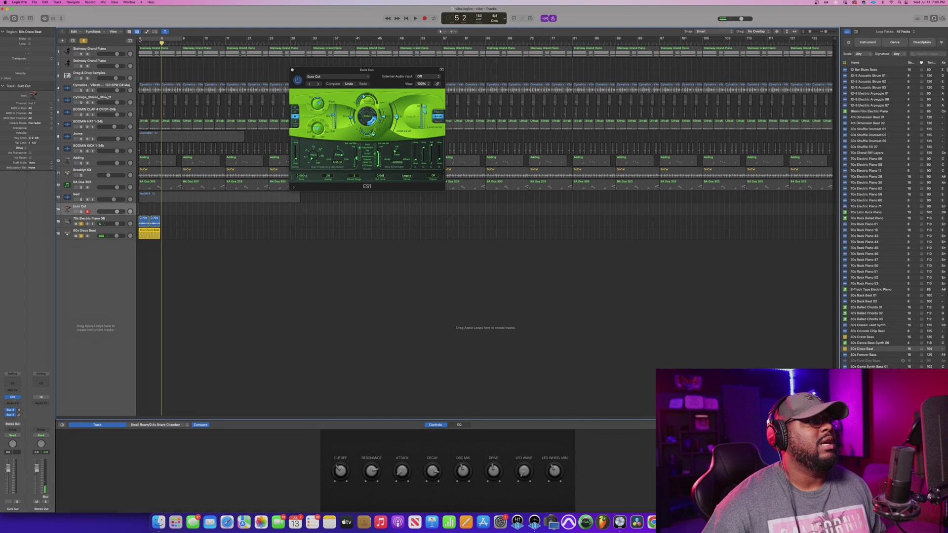
left_click_drag(140, 38, 162, 42)
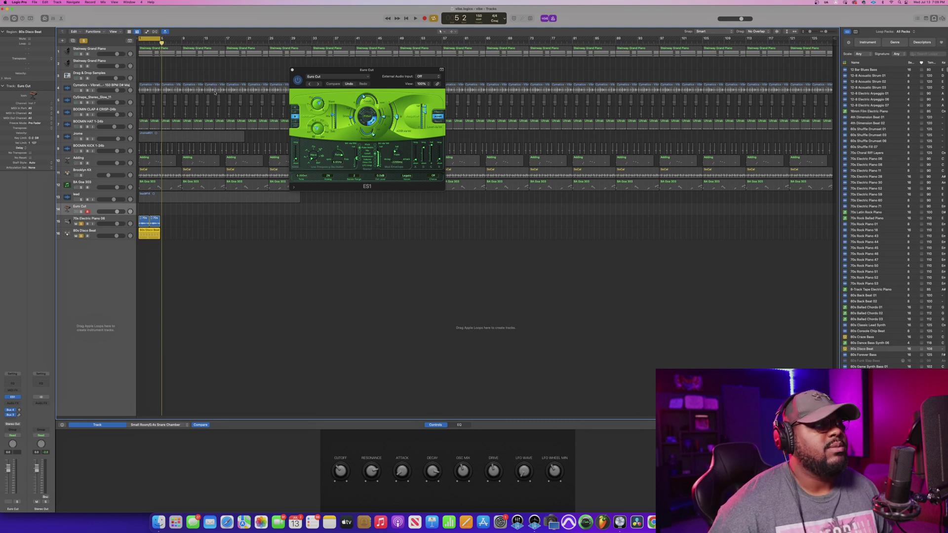
key("space")
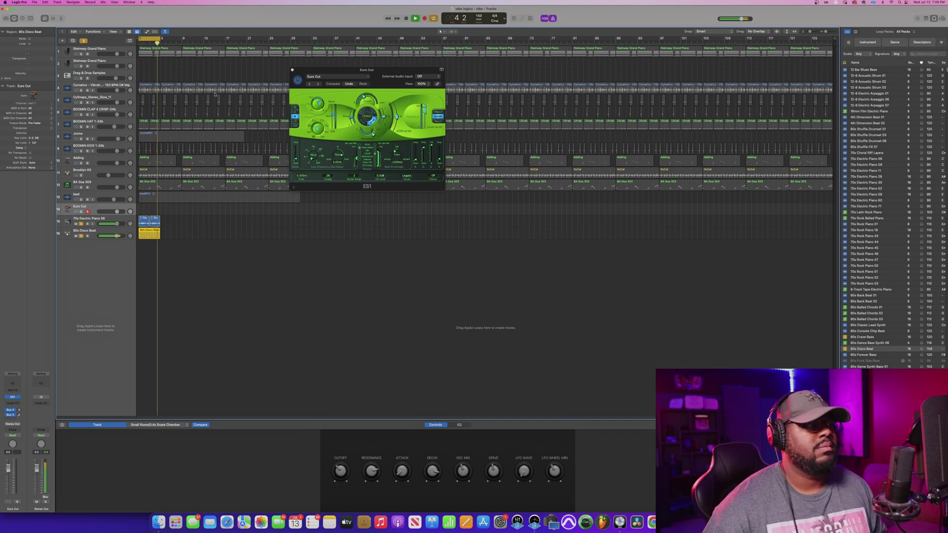
key("space")
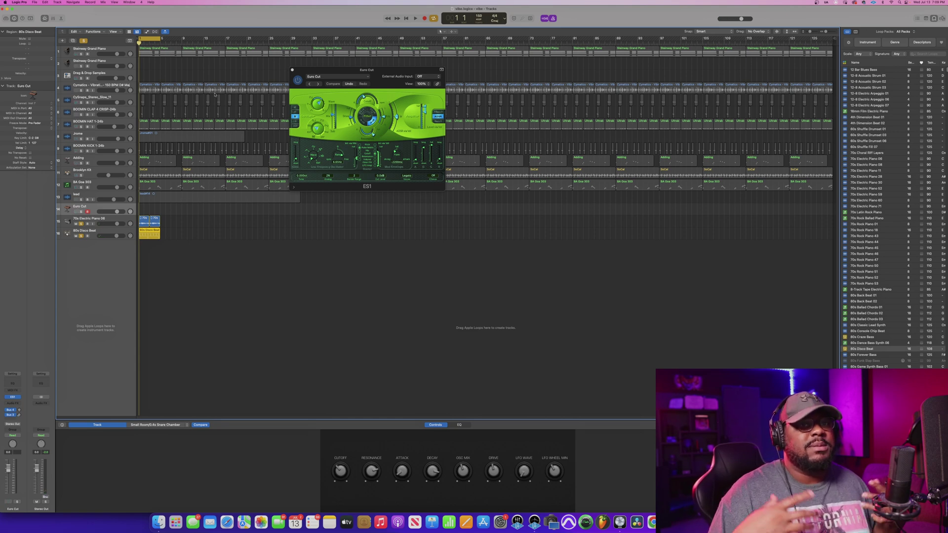
Look through the loop list and filter the loops by the Guitars instrument category.
scroll(920, 181, "down", 20)
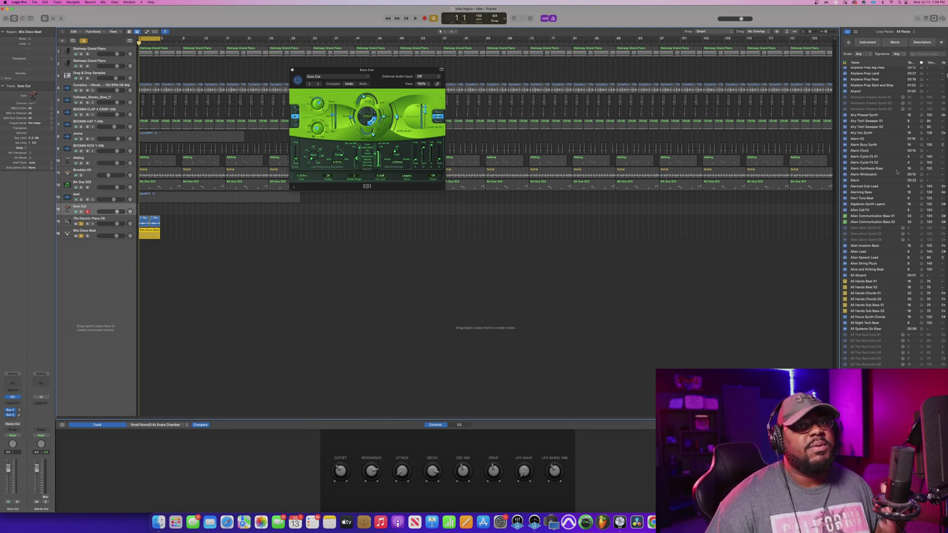
scroll(856, 190, "up", 10)
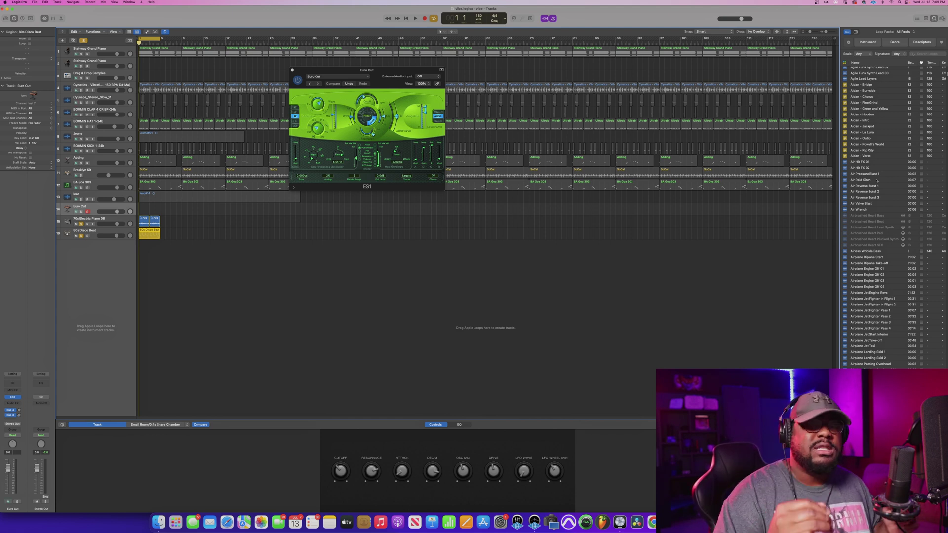
left_click(869, 43)
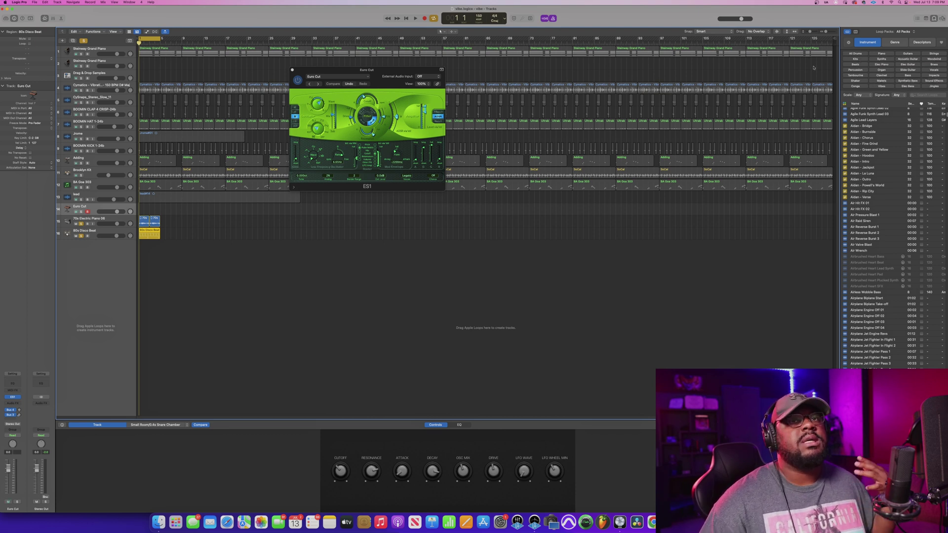
left_click(907, 53)
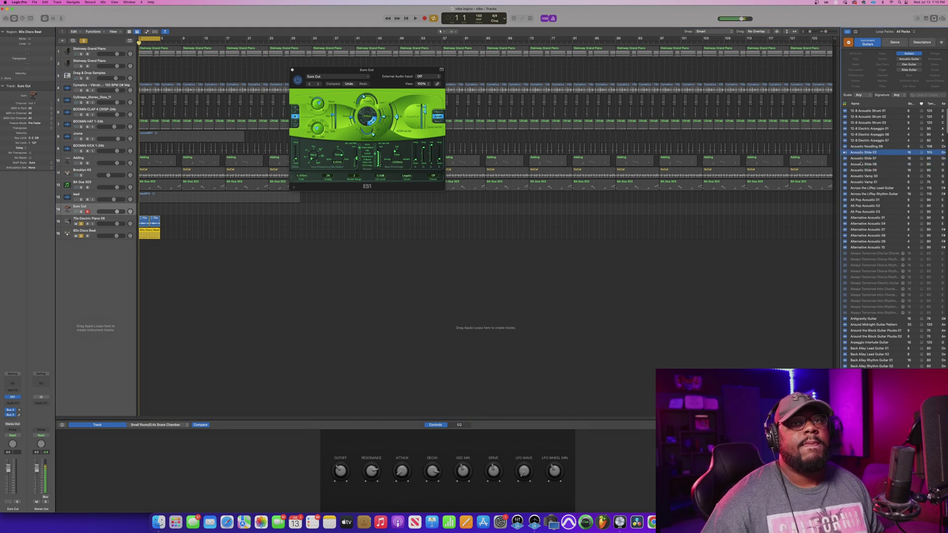
Audition several guitar loops, including Backroad Blues Rhythm Guitar 01, Bell Bottom Guitar and Bending Wah Guitar.
left_click(858, 193)
scroll(858, 197, "down", 2)
scroll(858, 196, "down", 10)
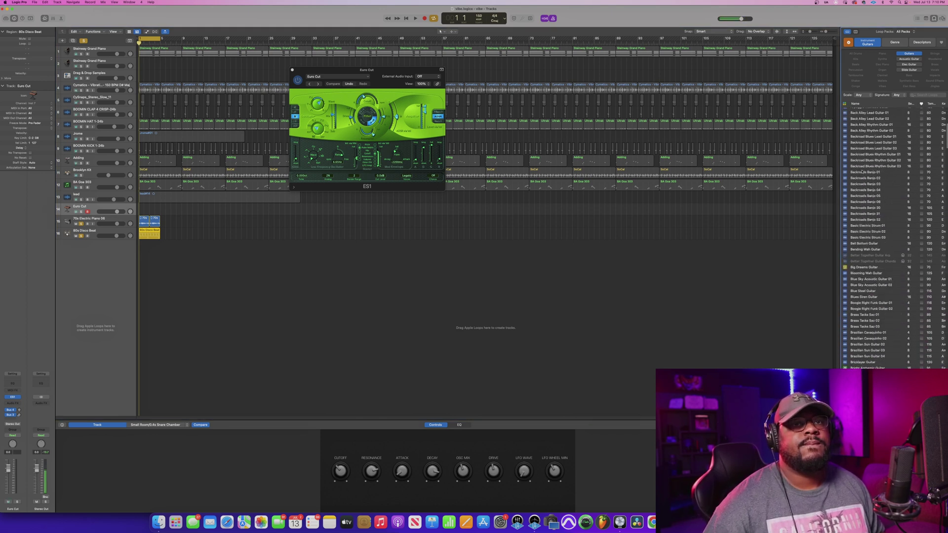
left_click(859, 172)
left_click(859, 154)
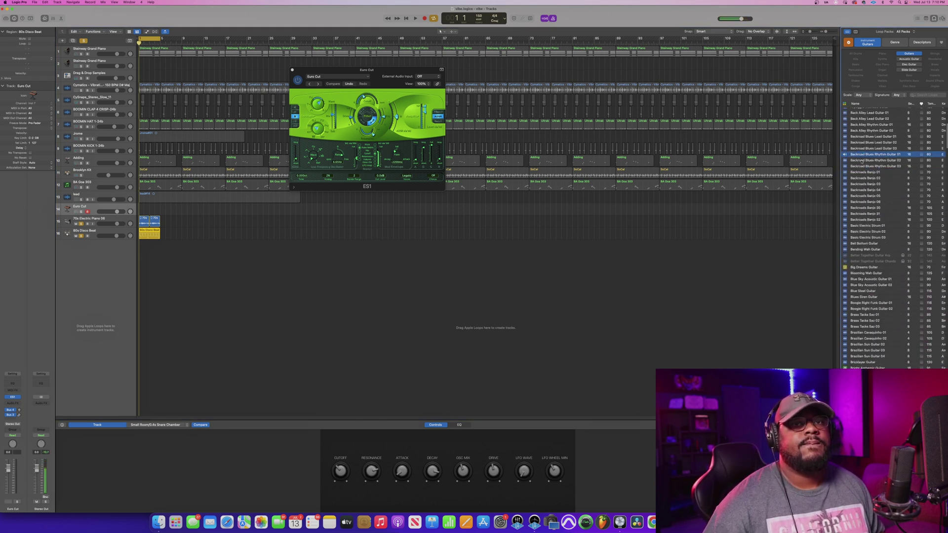
left_click(870, 243)
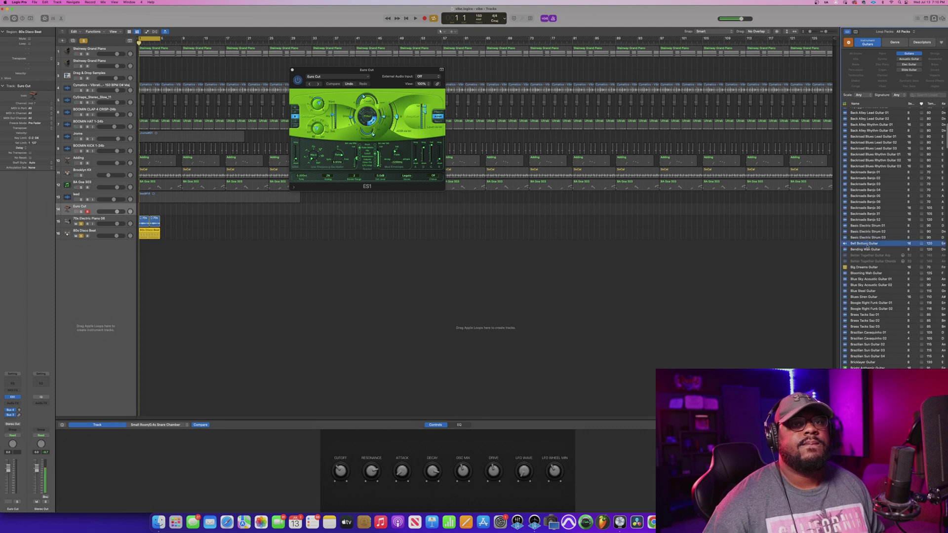
left_click(868, 249)
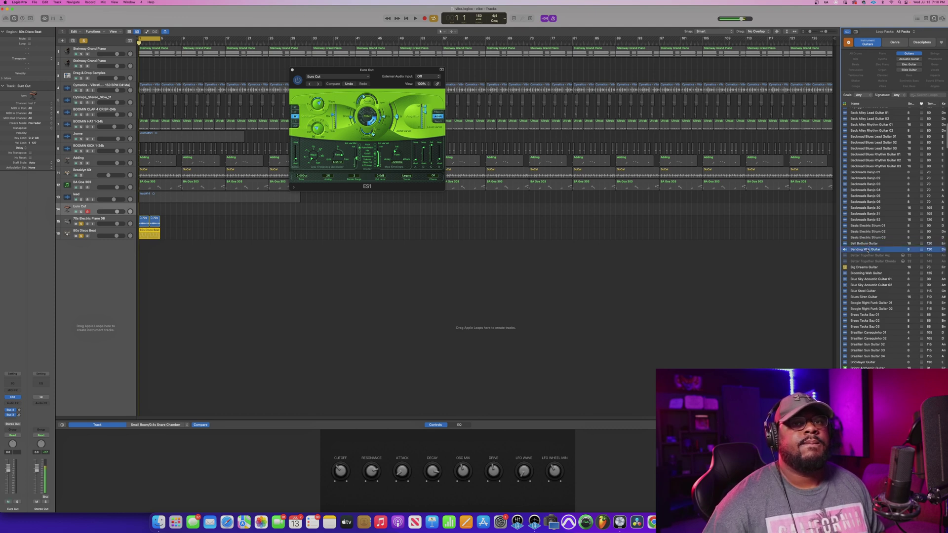
Audition the Brazilian Cavaquinho 02 and 01 loops and add Brazilian Cavaquinho 01 to a new track at bar 1.
left_click(866, 321)
left_click(865, 339)
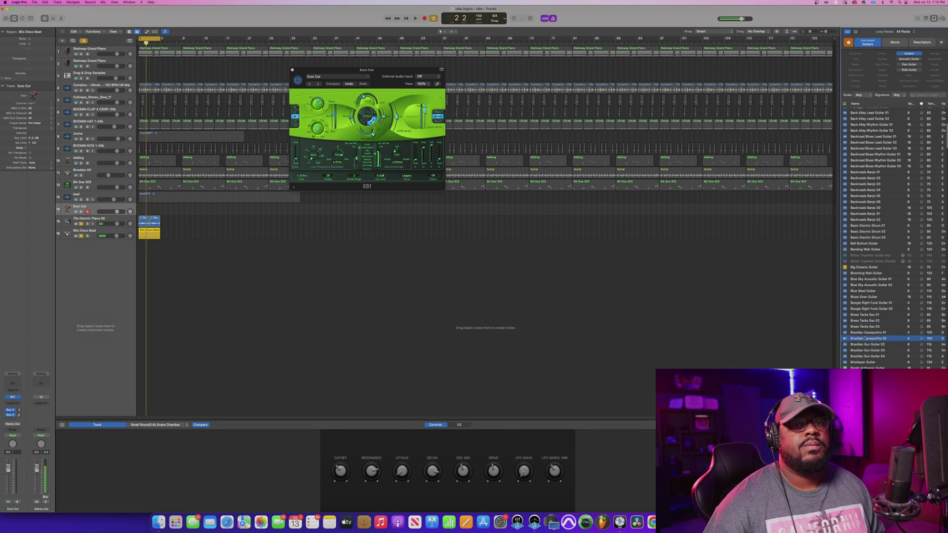
left_click(866, 333)
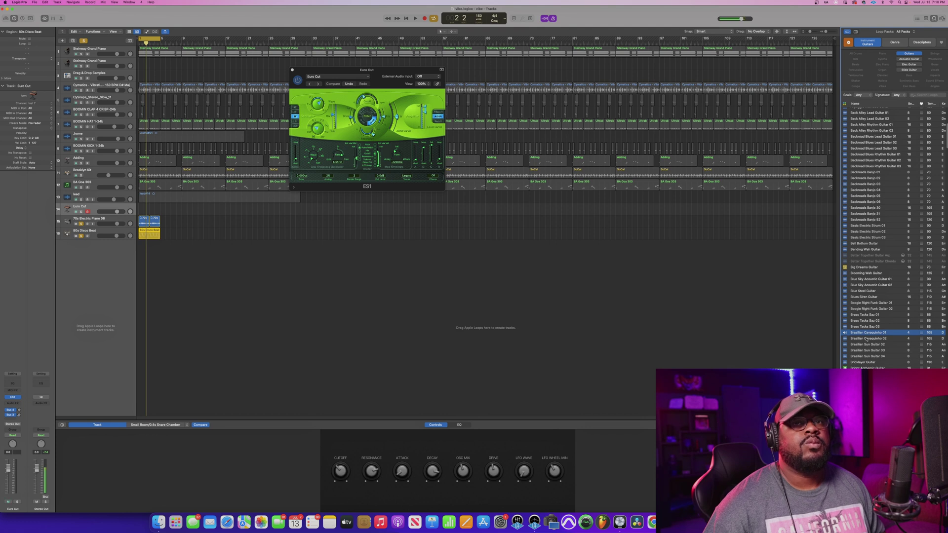
left_click_drag(865, 333, 141, 277)
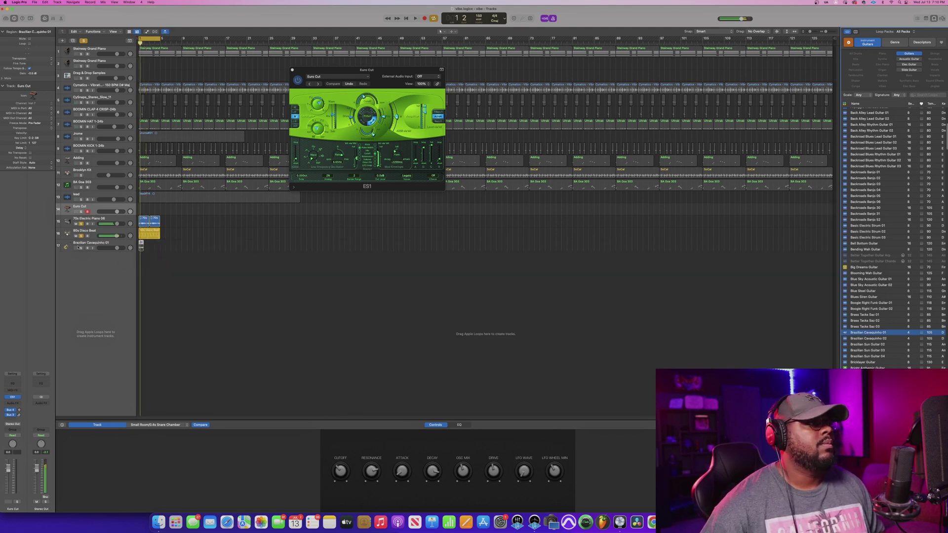
Repeat the Brazilian Cavaquinho 01 region up to bar 5 and play it soloed with the electric piano and disco beat.
key("space")
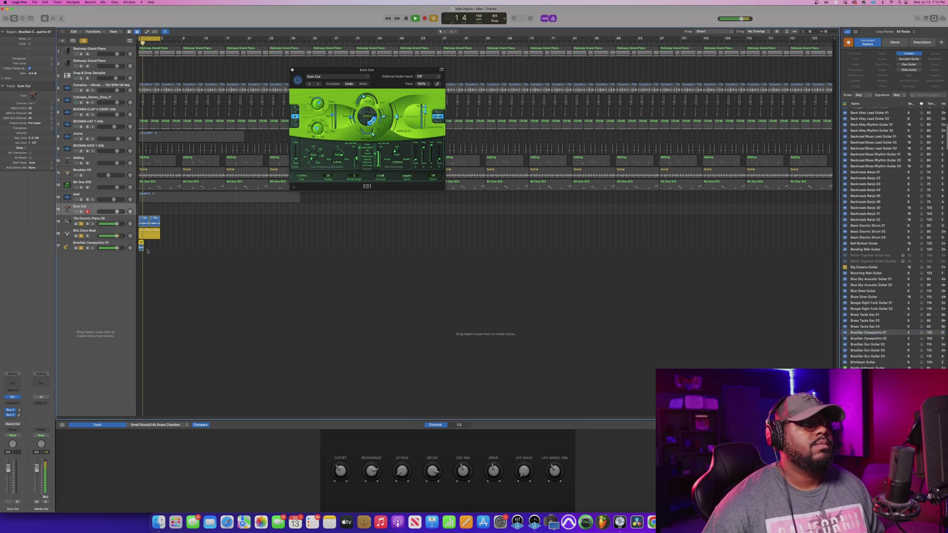
key("space")
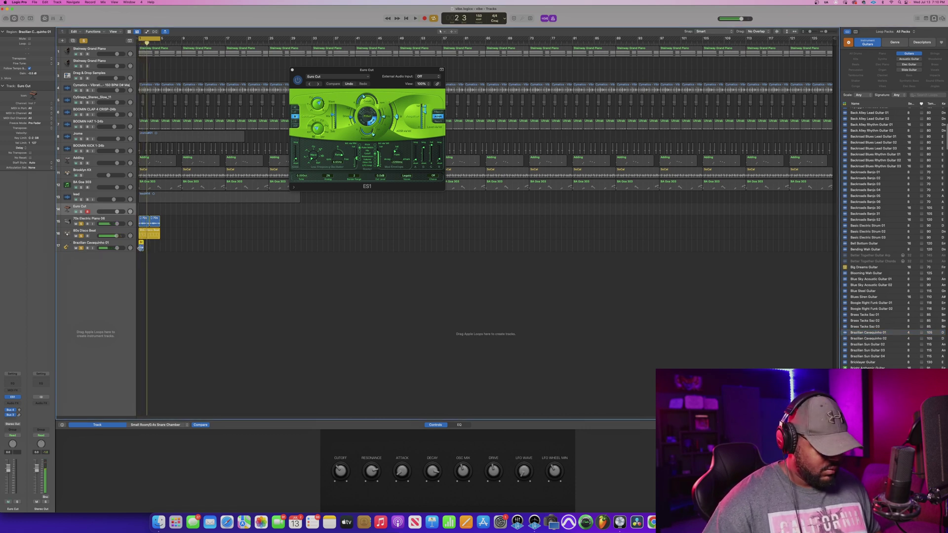
left_click_drag(142, 248, 149, 248)
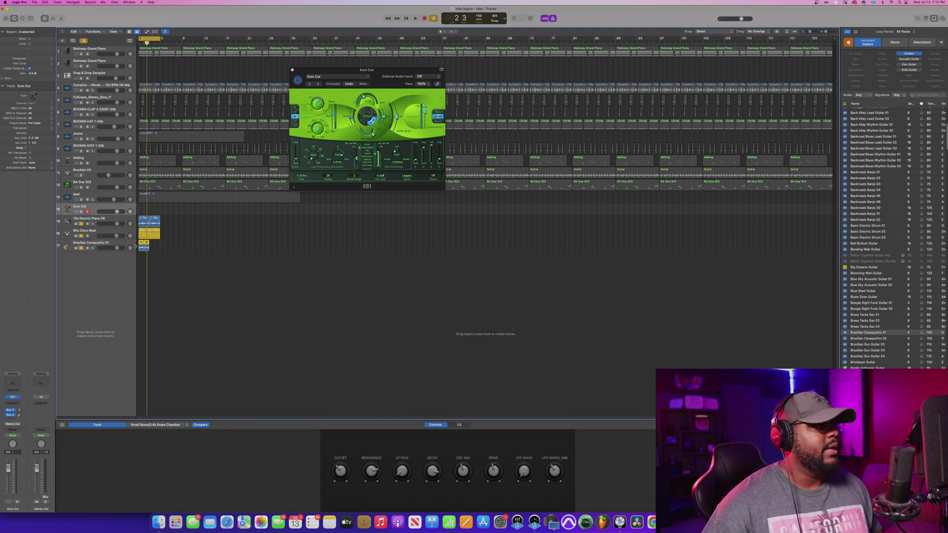
left_click_drag(149, 247, 160, 247)
key("space")
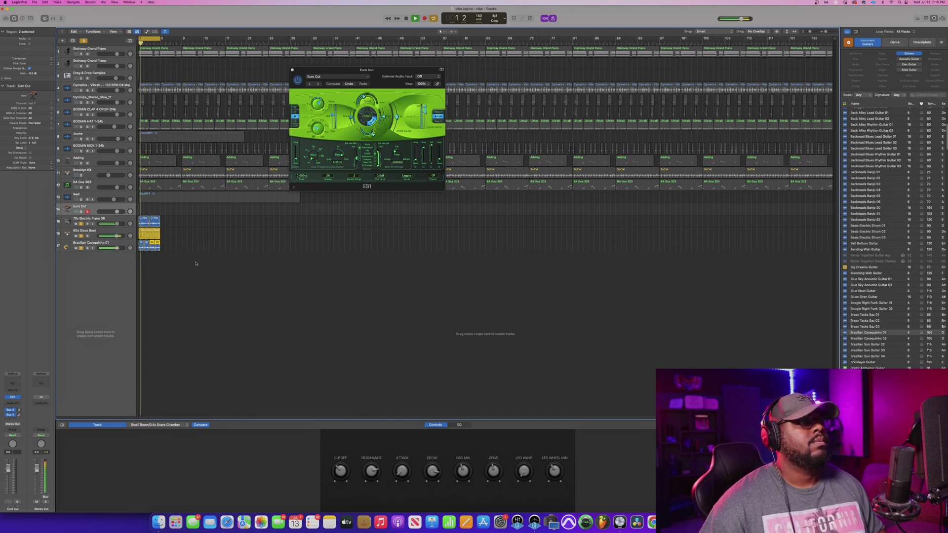
Lower the Brazilian Cavaquinho 01 track's volume and adjust its panning, checking the balance in playback.
mouse_move(110, 249)
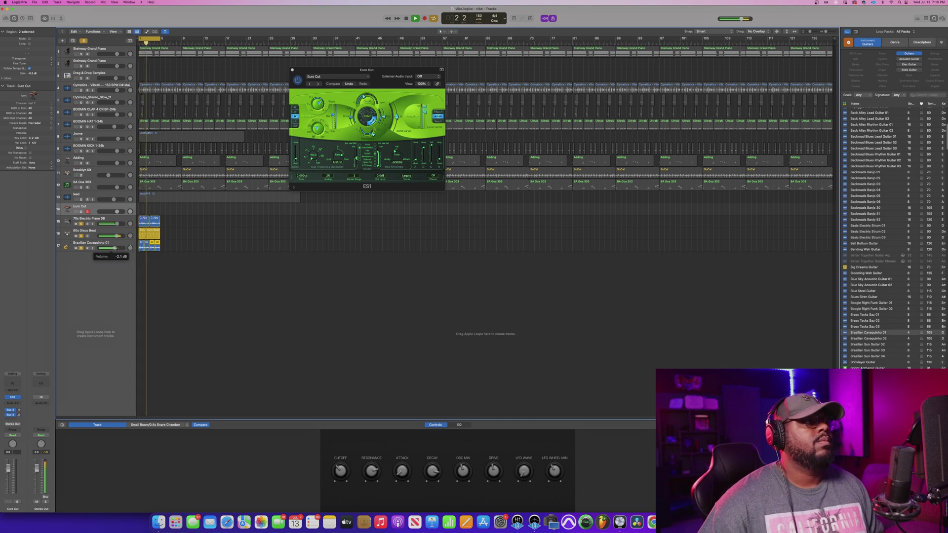
key("space")
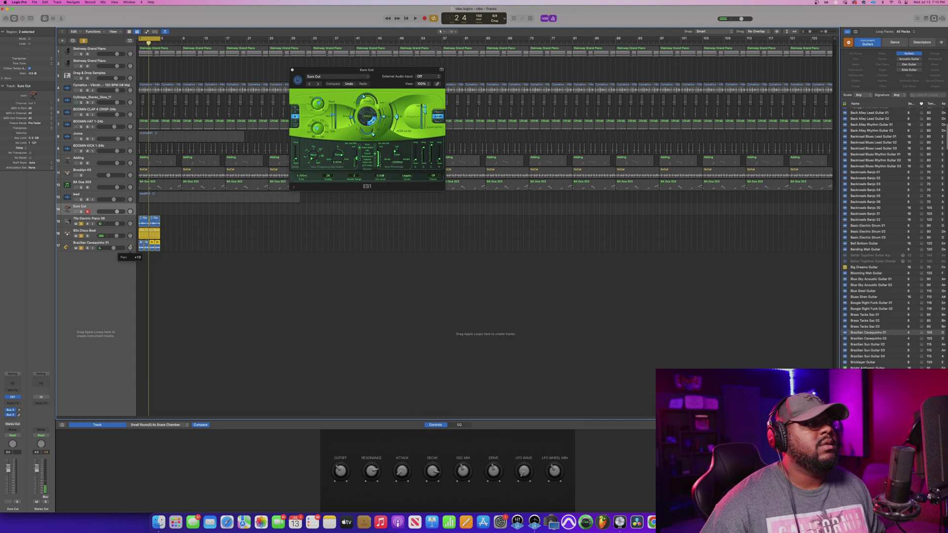
left_click_drag(131, 247, 130, 248)
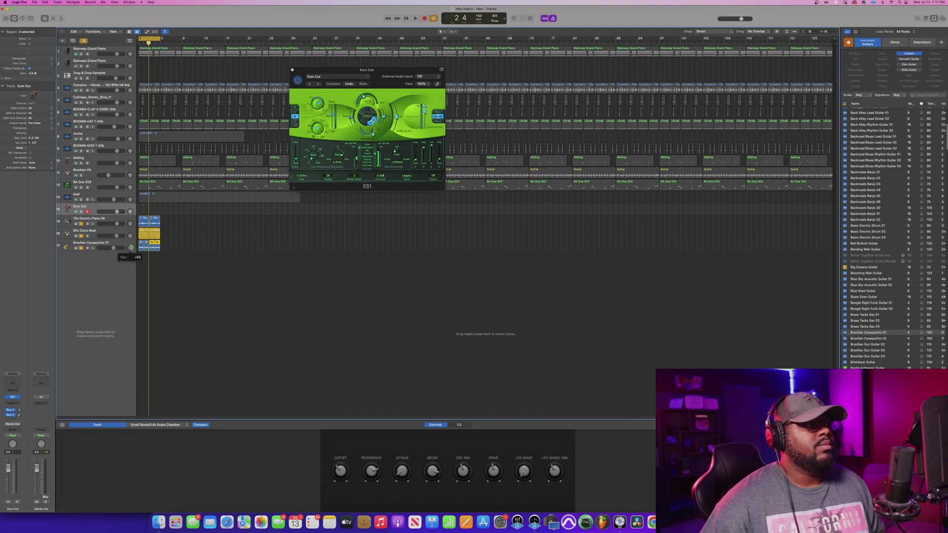
left_click_drag(130, 248, 134, 267)
key("space")
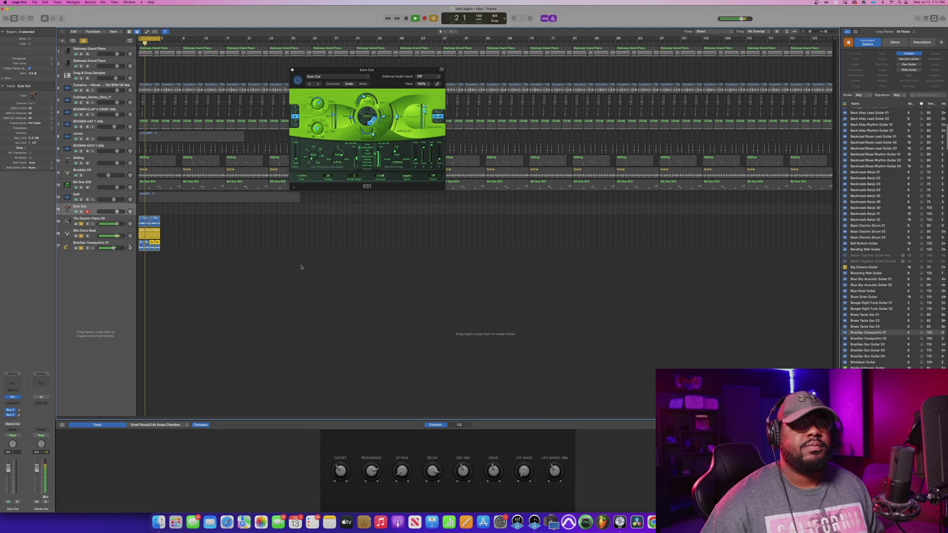
key("space")
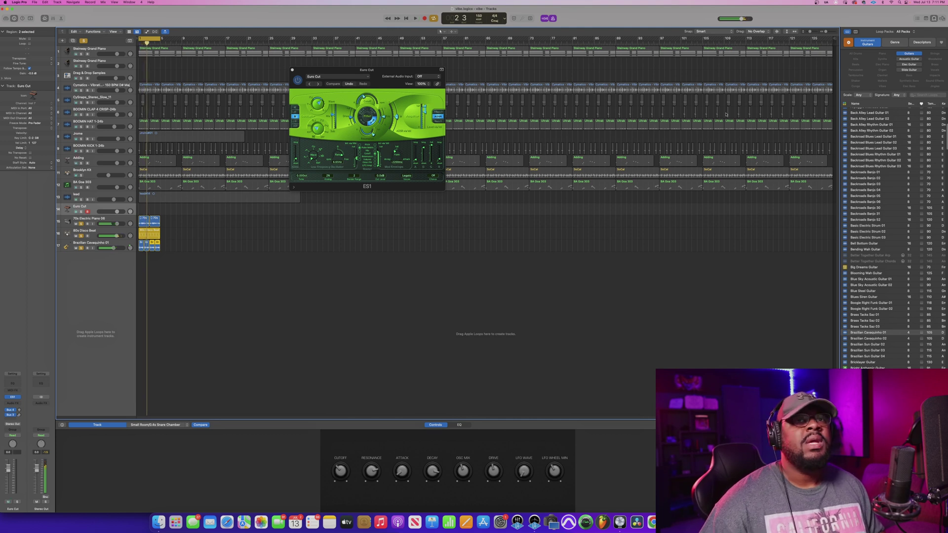
Clear the Guitars filter and look through the available loop packs, keeping All Packs selected with the instrument categories shown.
left_click(868, 43)
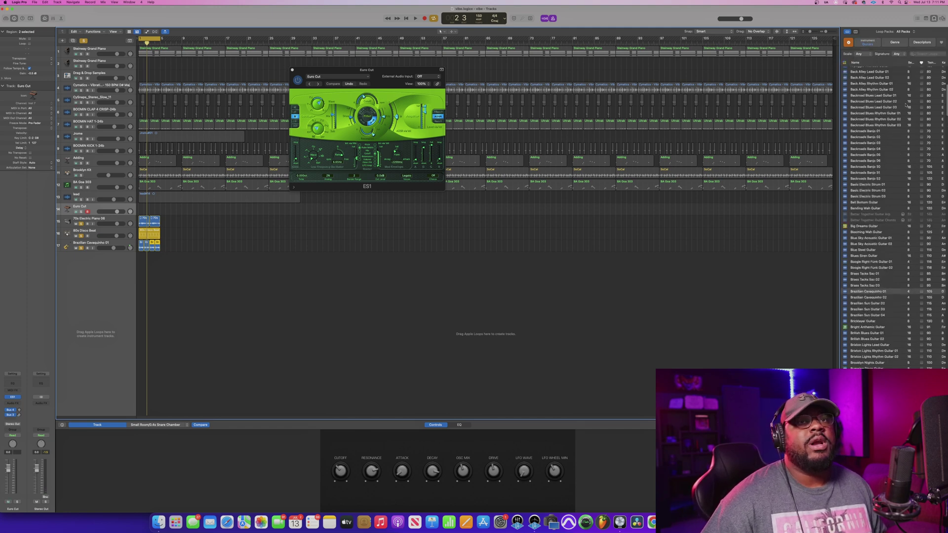
scroll(901, 99, "up", 10)
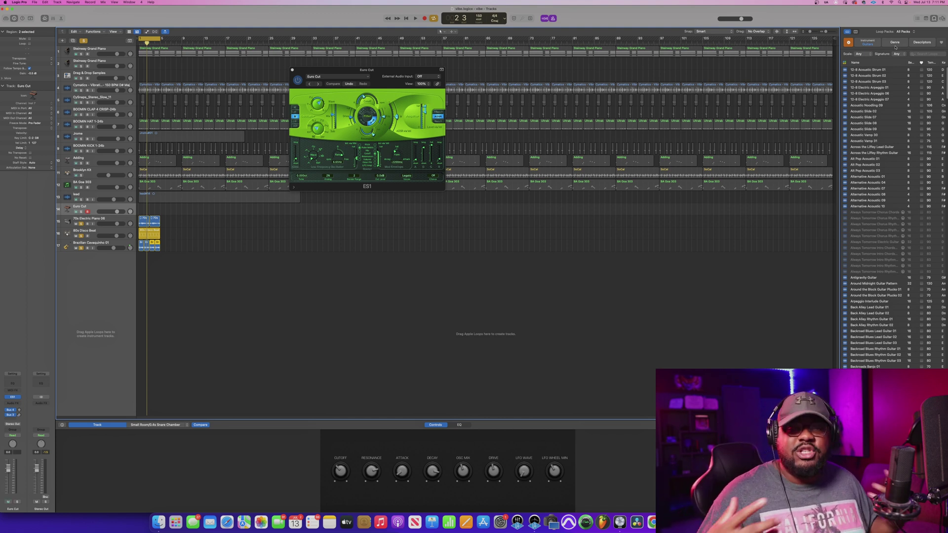
left_click(905, 32)
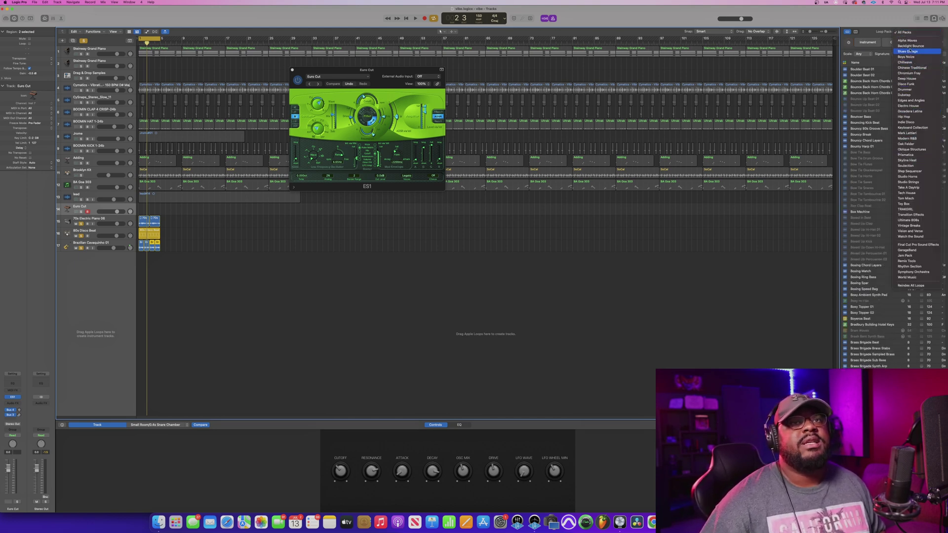
left_click(872, 43)
left_click(872, 43)
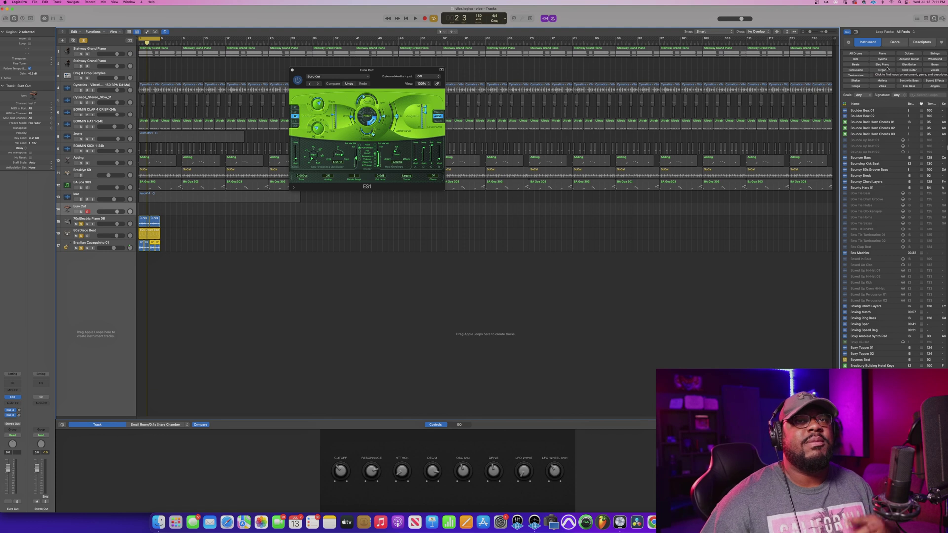
Look at the Scale and Signature filter options for loops, leaving both set to Any.
left_click(860, 95)
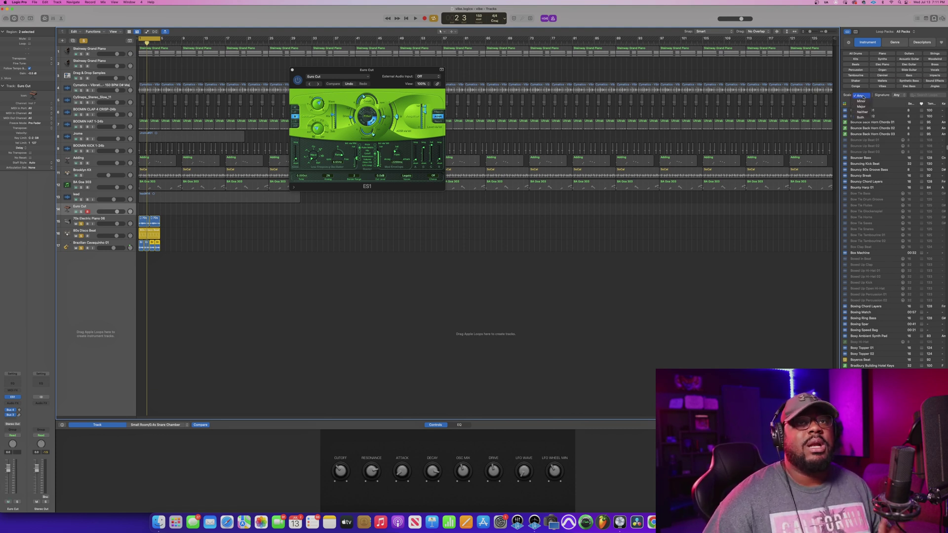
left_click(861, 95)
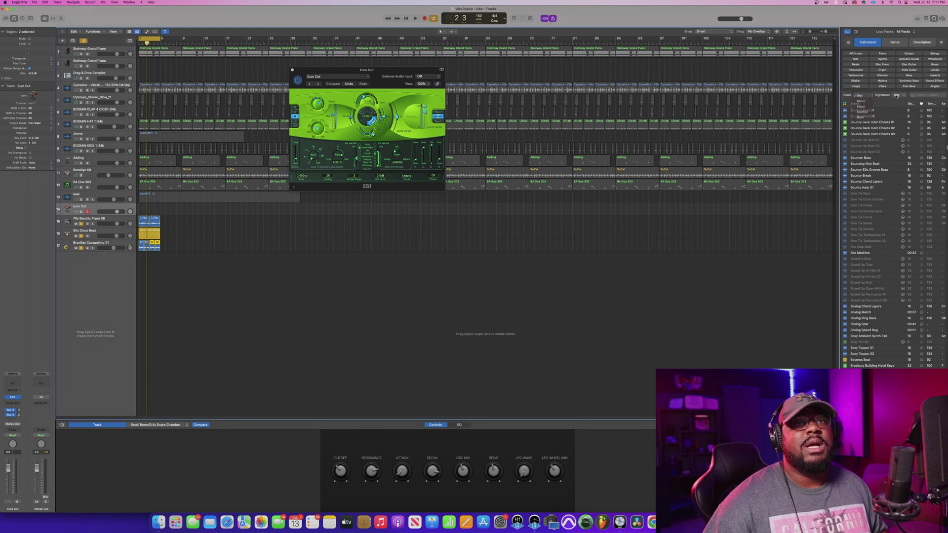
left_click(897, 95)
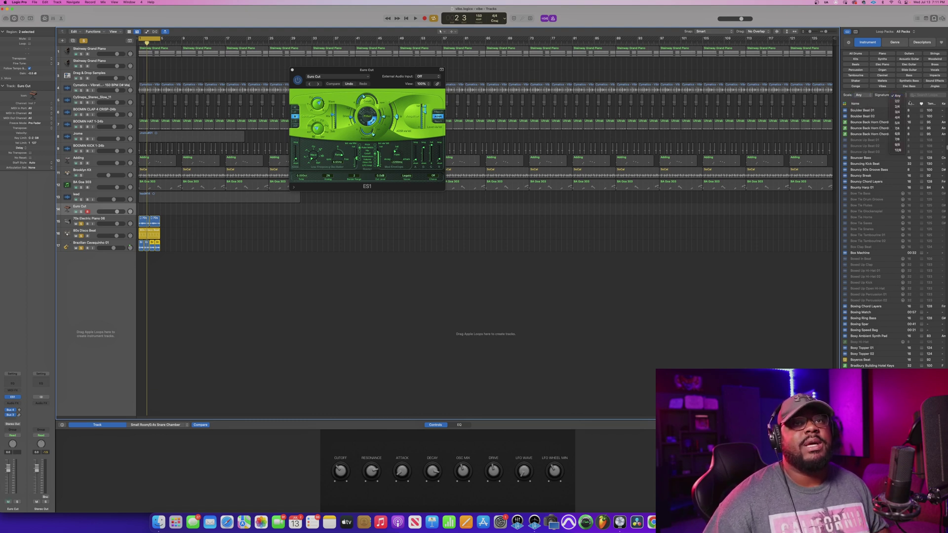
left_click(906, 47)
Filter the loops by the Deep House genre and audition the Attention Span Beat loop.
left_click(895, 42)
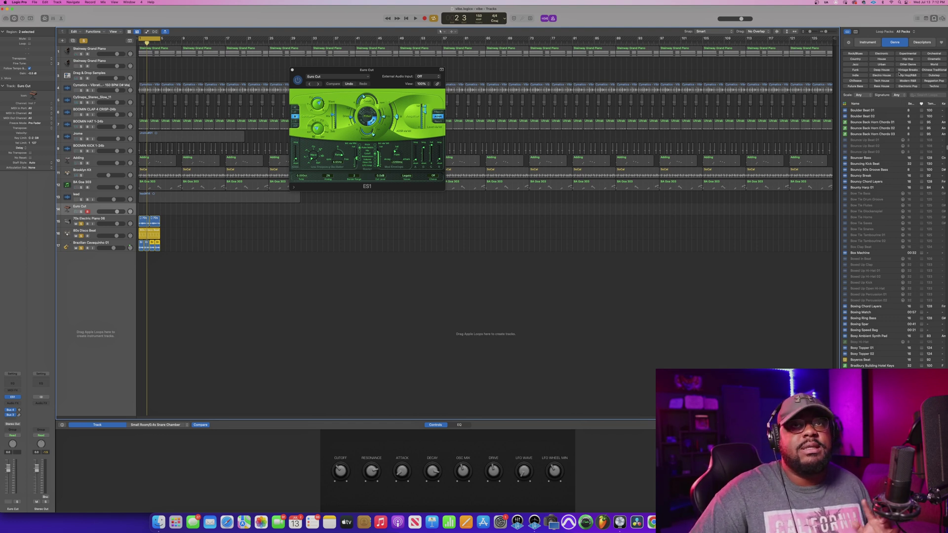
left_click(883, 70)
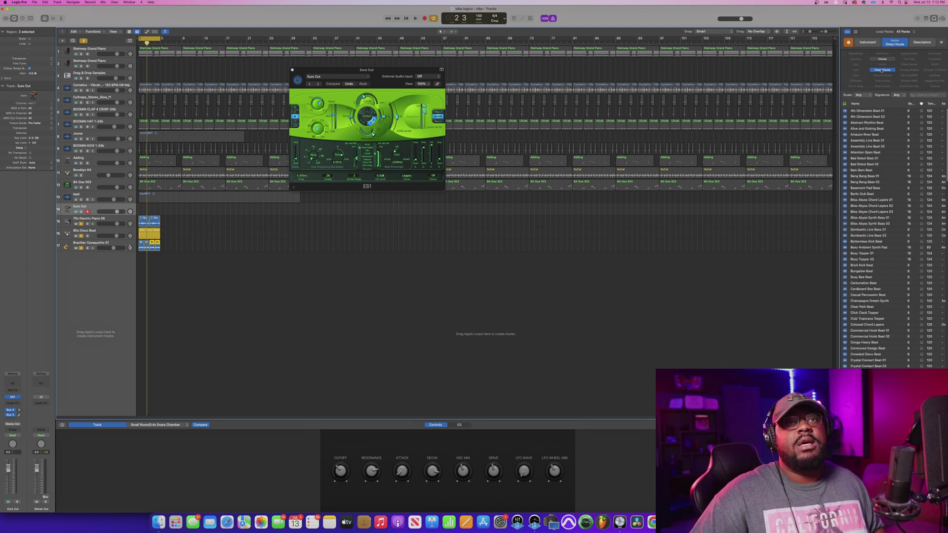
left_click(865, 152)
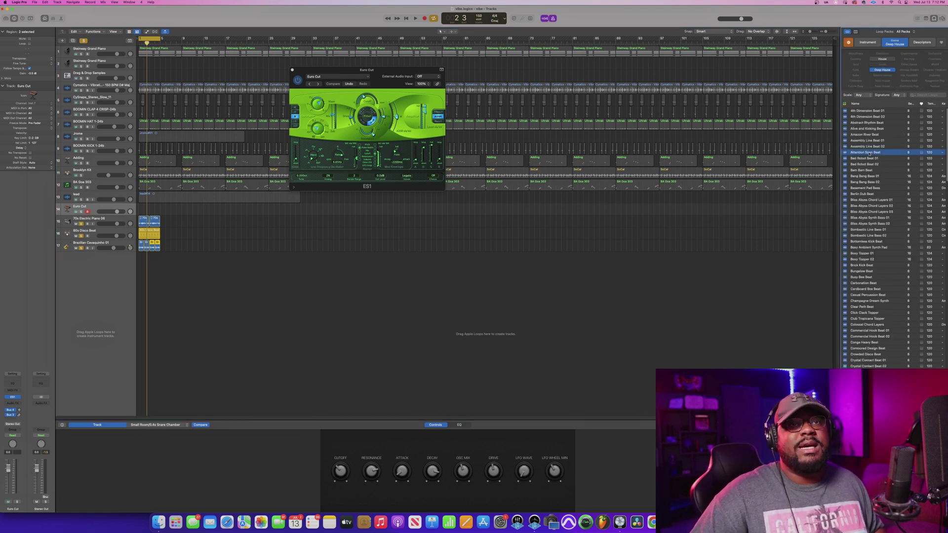
Check the instrument categories available for Deep House, clear the genre filter, and stop playback.
left_click(881, 45)
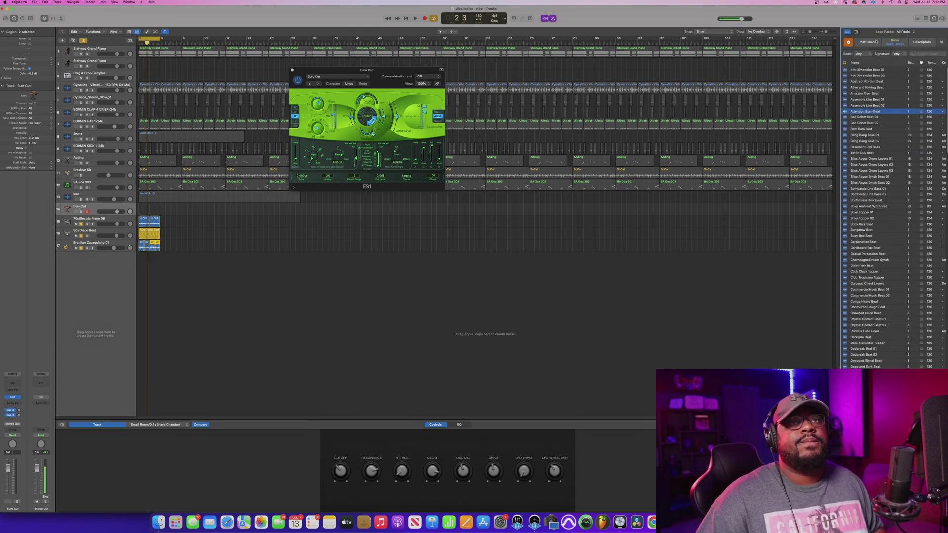
left_click(877, 42)
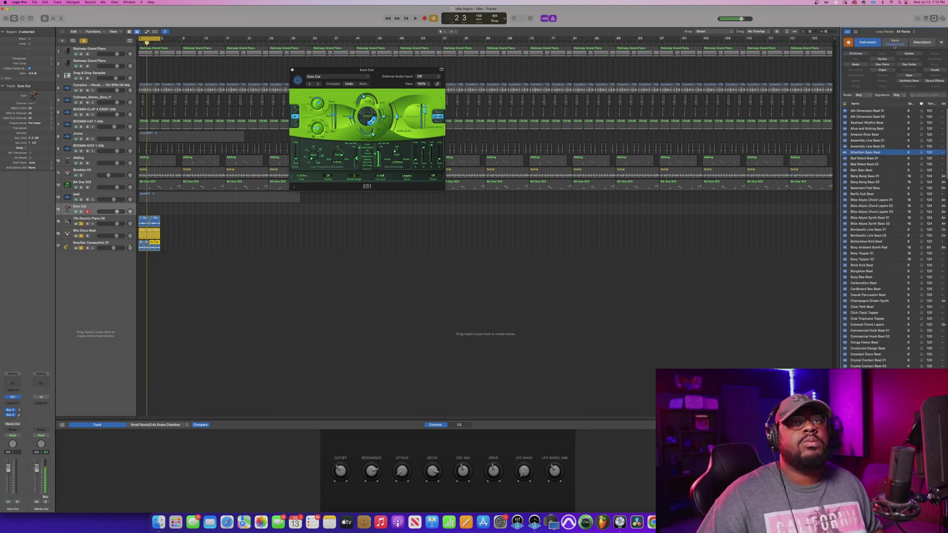
left_click(894, 44)
left_click(884, 70)
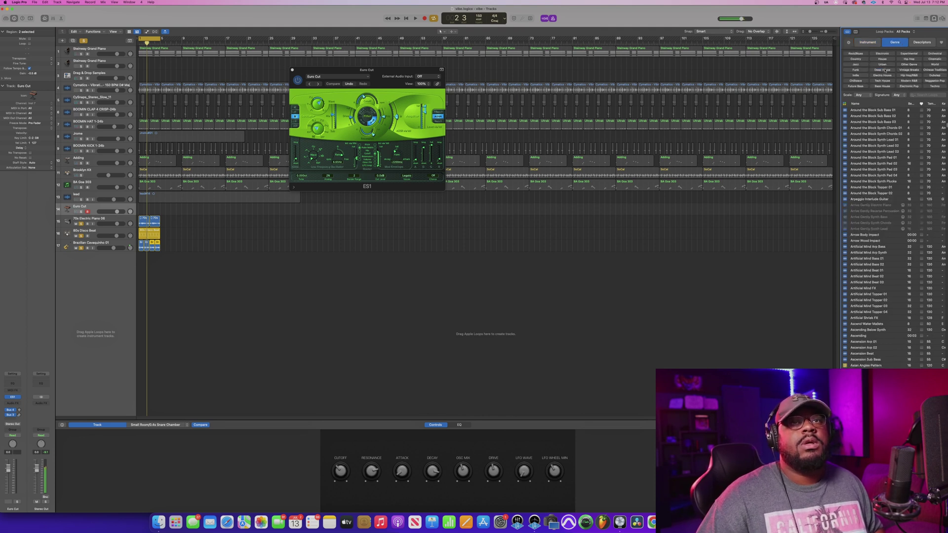
key("space")
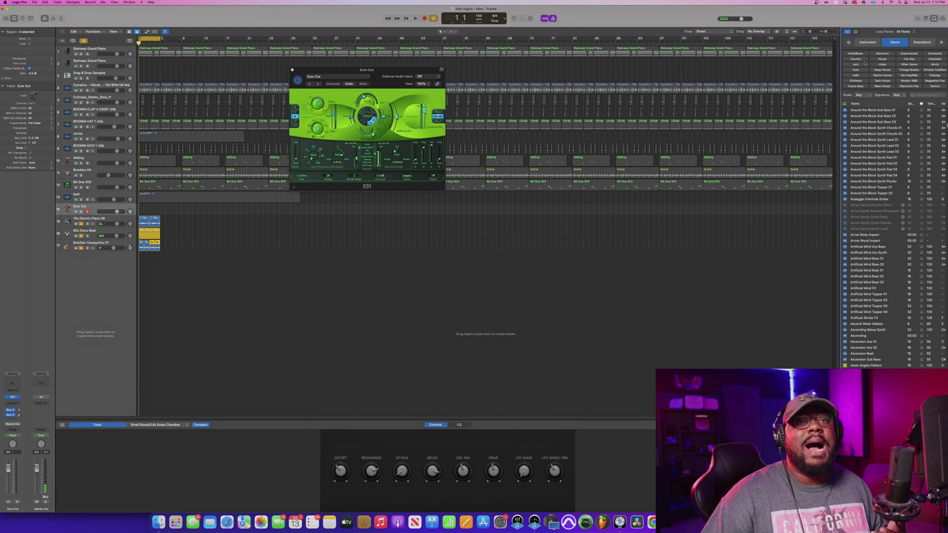
Filter the loops by the Indie genre and audition Bottom Dollar Horn Lead 01.
left_click(859, 75)
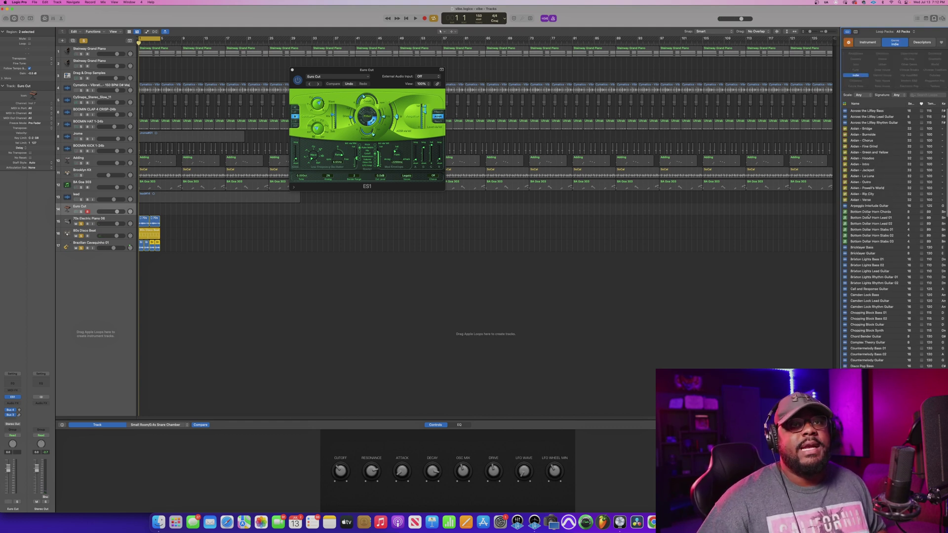
left_click(869, 218)
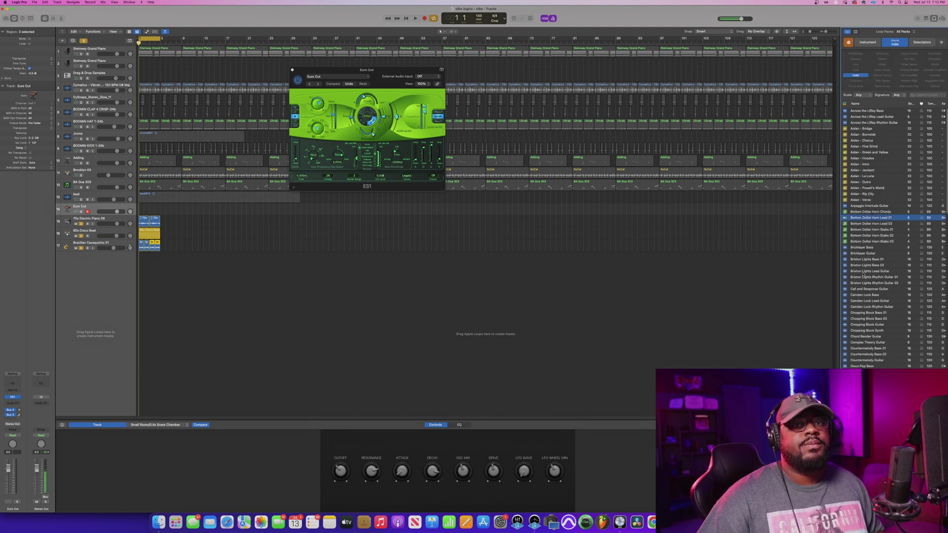